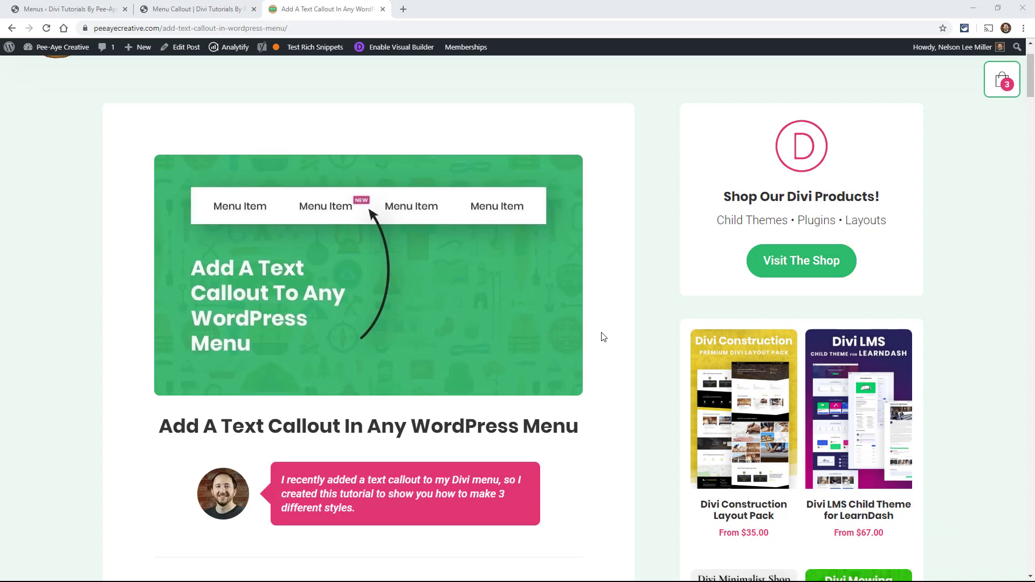
- Show the NEW badges on Courses and Divi, then scroll to the span-in-navigation-label example
scroll(603, 337, "up", 2)
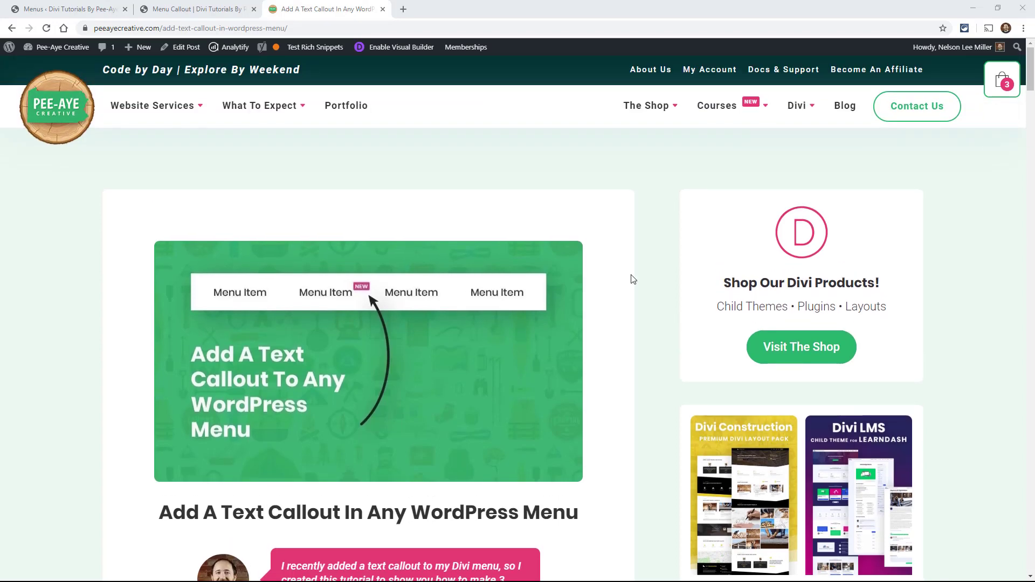
mouse_move(712, 113)
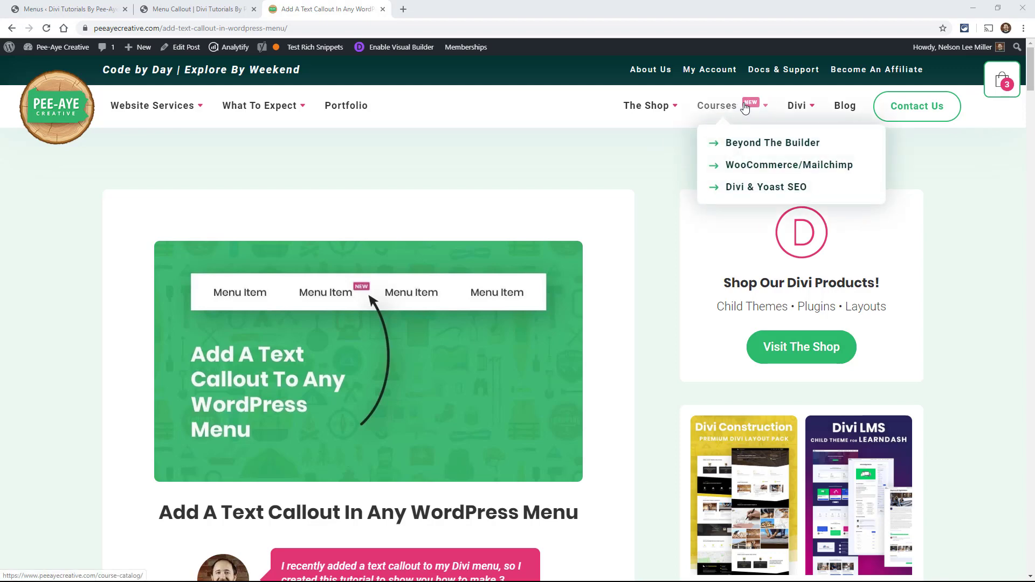
mouse_move(796, 109)
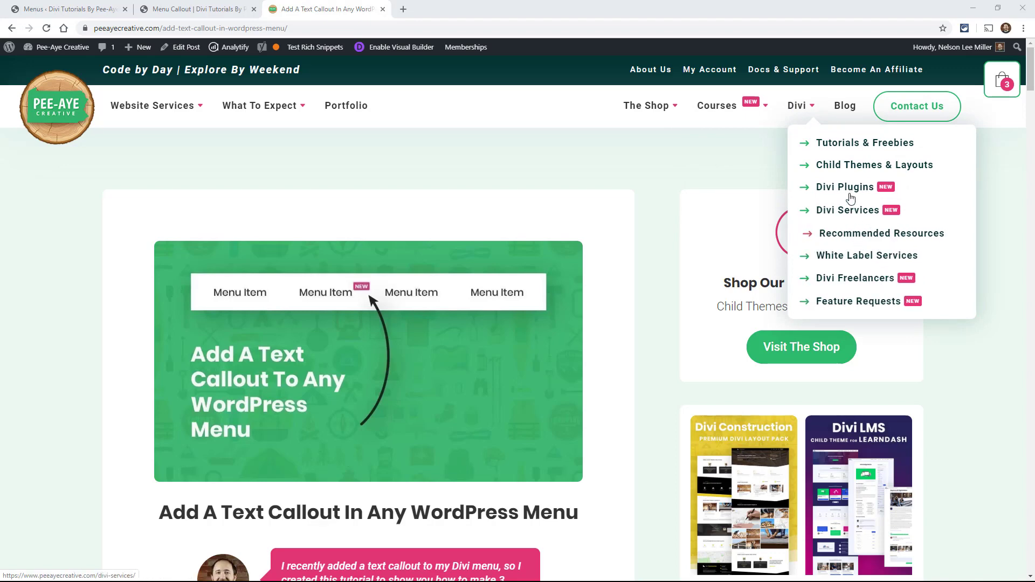
scroll(614, 324, "down", 4)
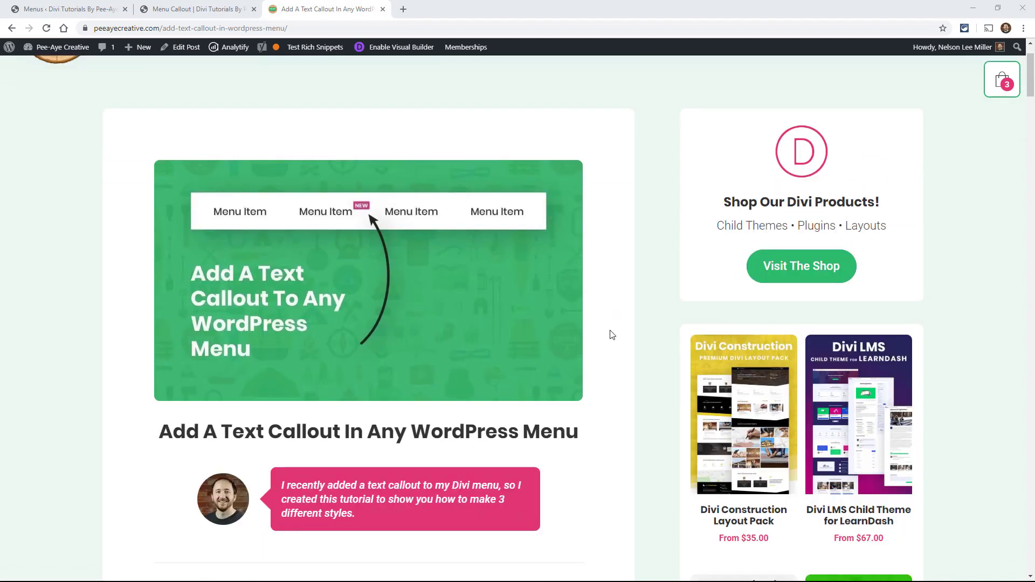
scroll(613, 336, "down", 3)
- Scroll the article down to the Inline Callout section with its pa-callout-inline span snippet
scroll(609, 339, "down", 4)
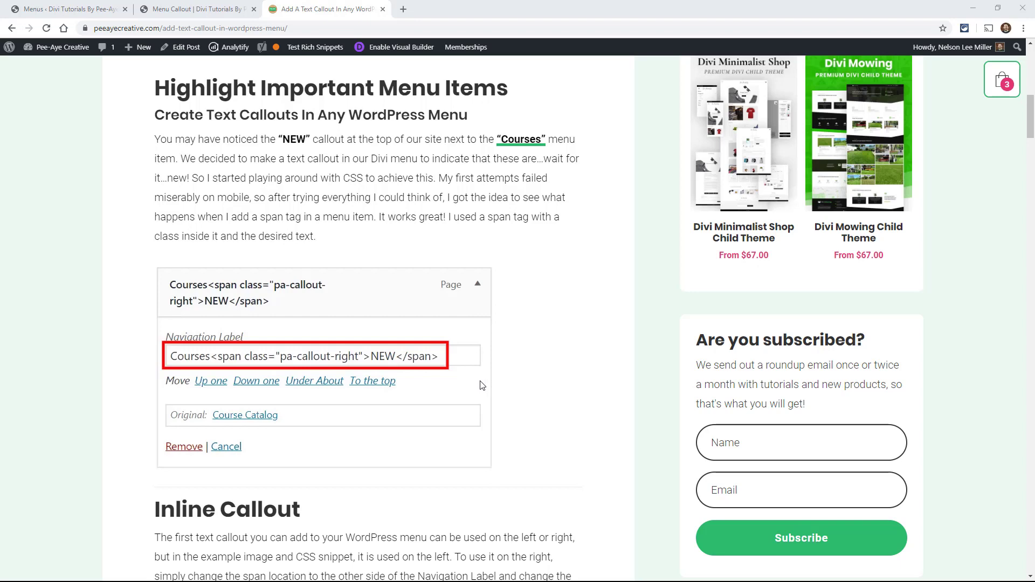
scroll(481, 385, "up", 10)
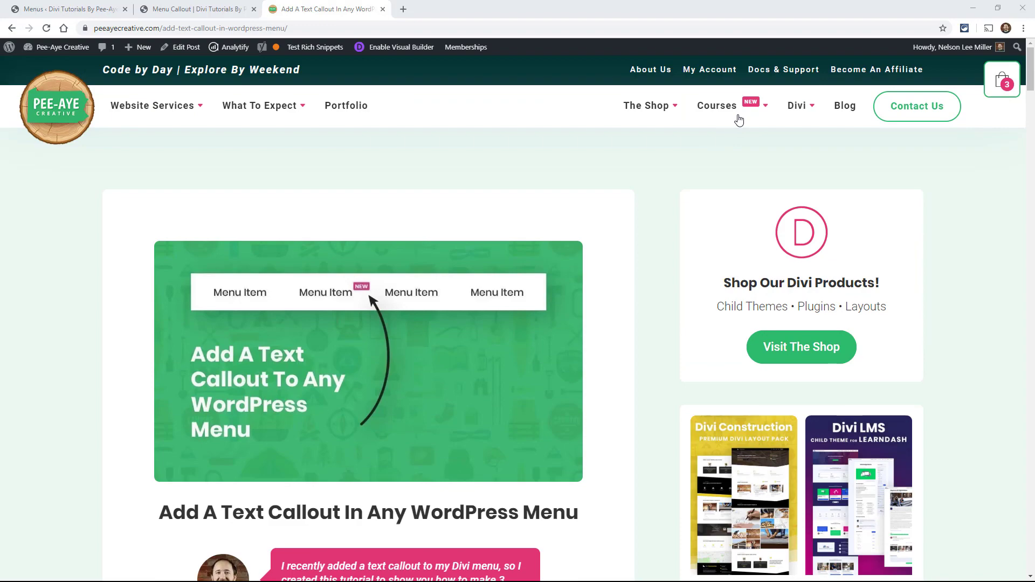
scroll(512, 312, "down", 8)
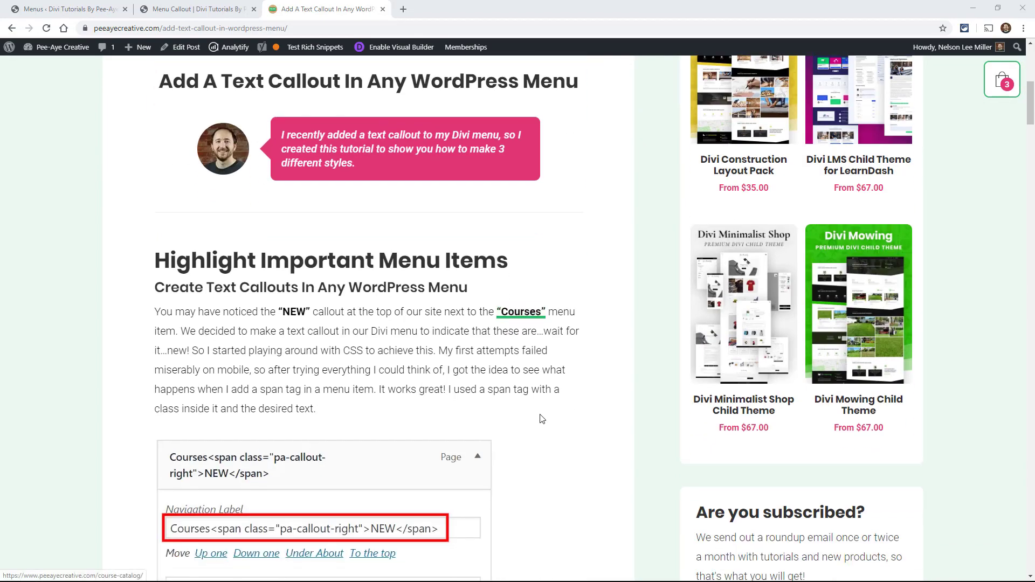
scroll(539, 418, "down", 8)
scroll(527, 417, "down", 3)
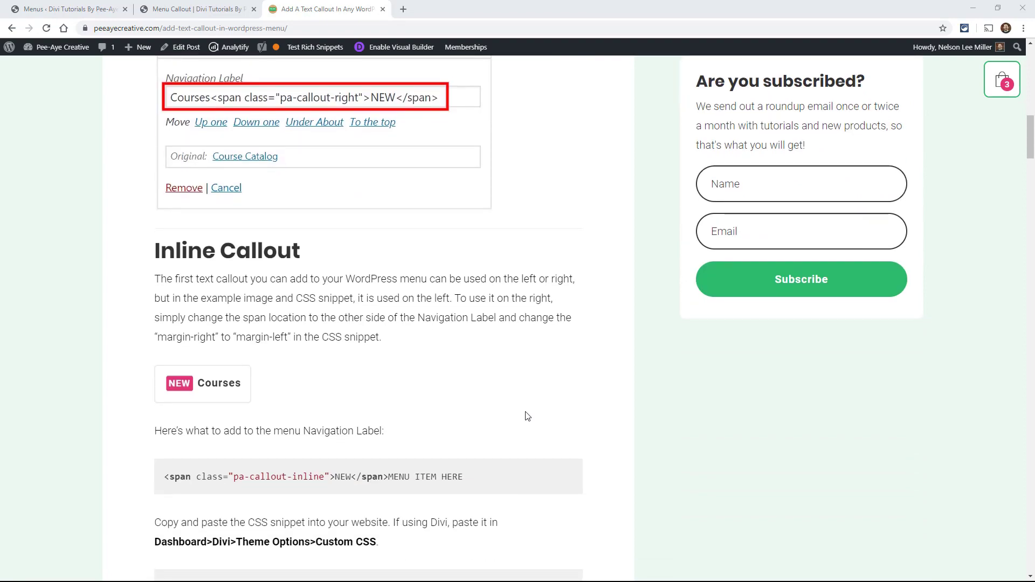
scroll(527, 416, "up", 9)
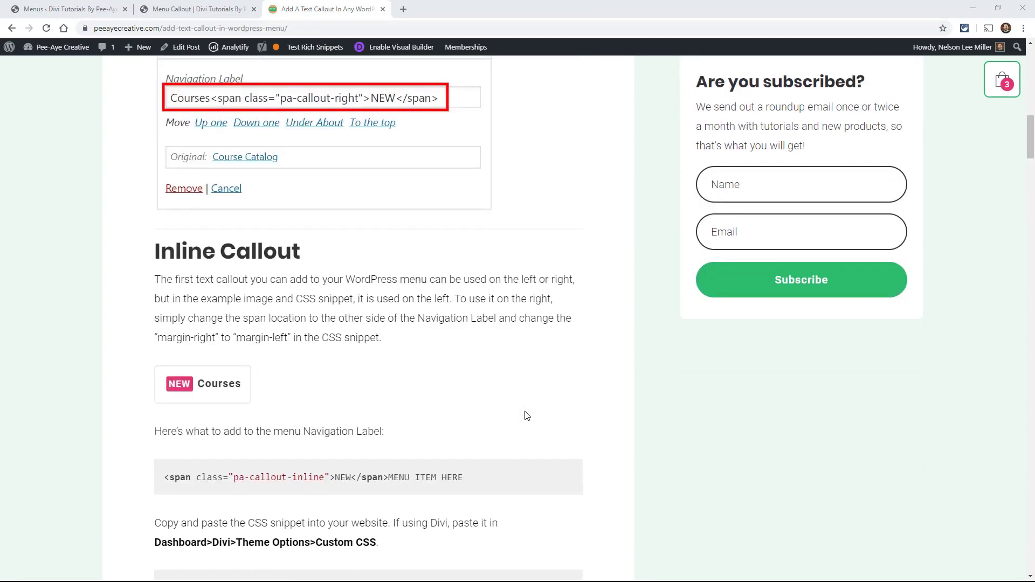
scroll(527, 414, "down", 5)
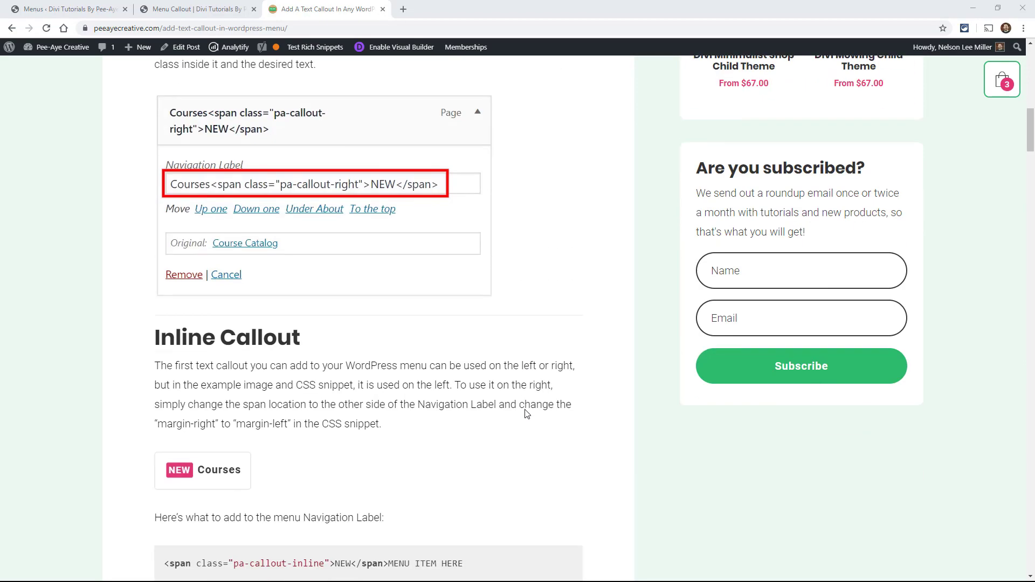
scroll(526, 415, "down", 3)
scroll(526, 414, "down", 1)
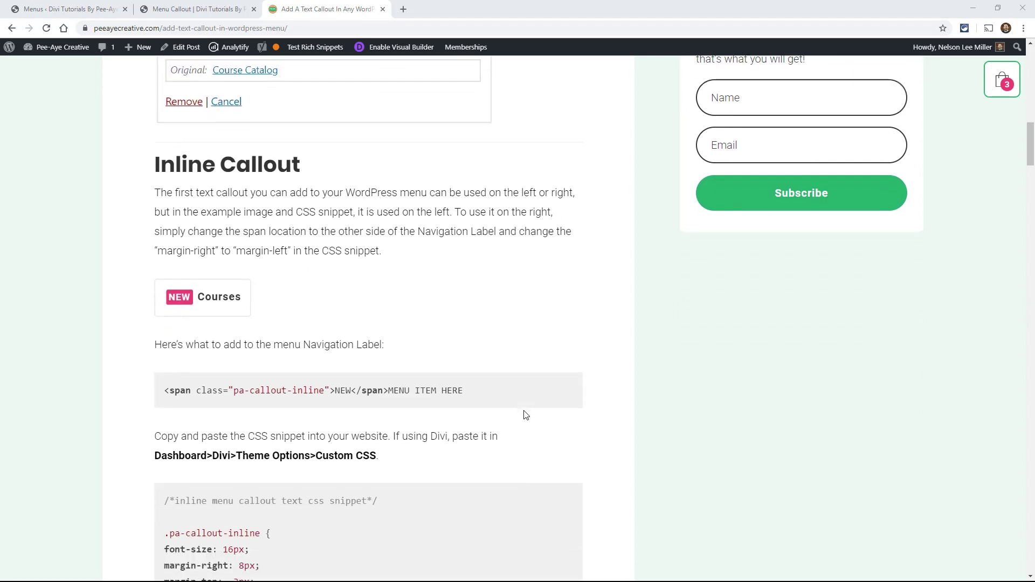
scroll(527, 415, "down", 1)
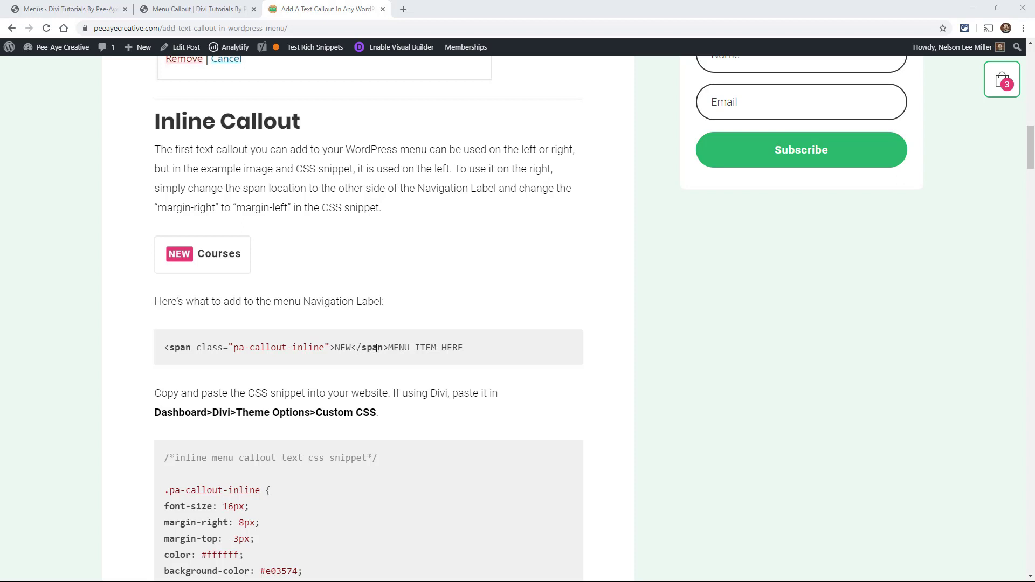
- Copy the <span class="pa-callout-inline">NEW</span> code and scroll to the matching CSS snippet
left_click_drag(387, 347, 165, 349)
key("ctrl+c")
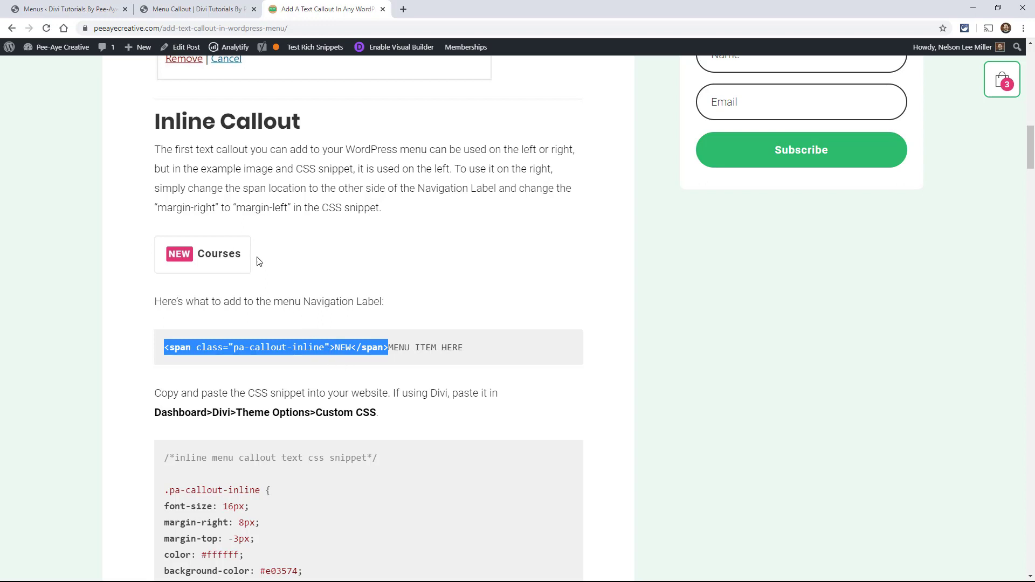
scroll(273, 268, "down", 3)
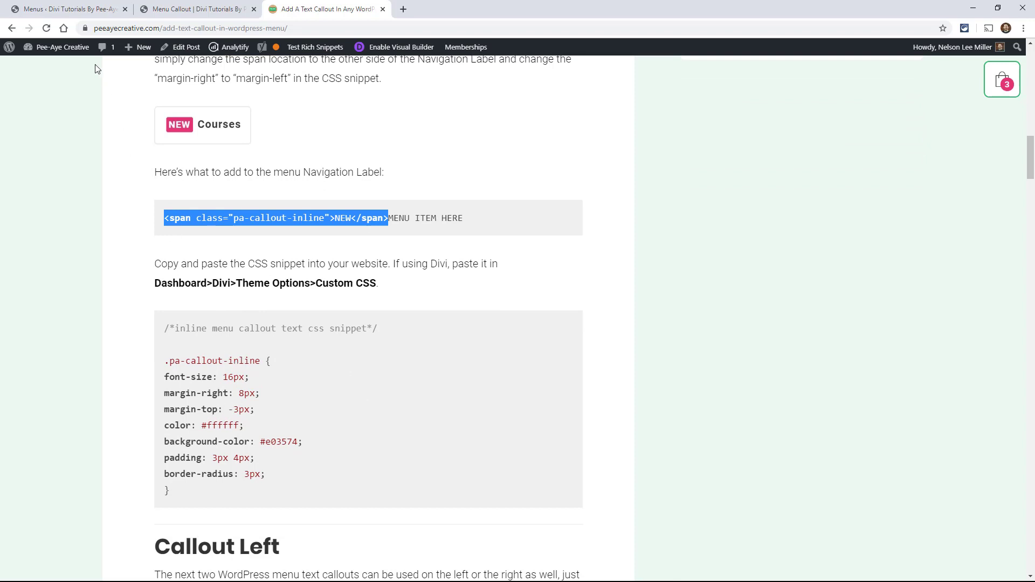
- Change the Shop Navigation Label to <span class="pa-callout-inline">NEW</span>Shop and save the Main Menu
left_click(70, 11)
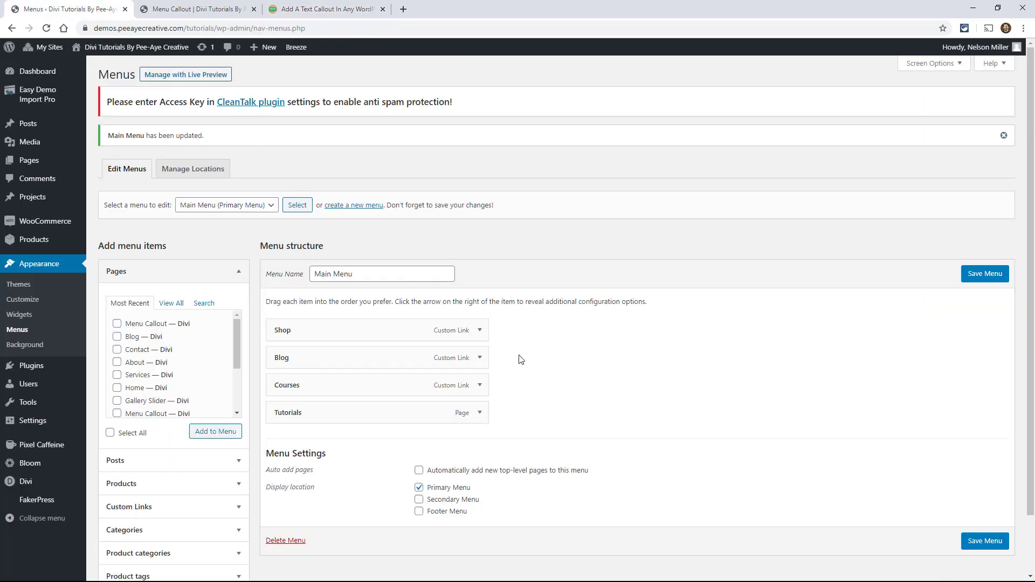
left_click(479, 331)
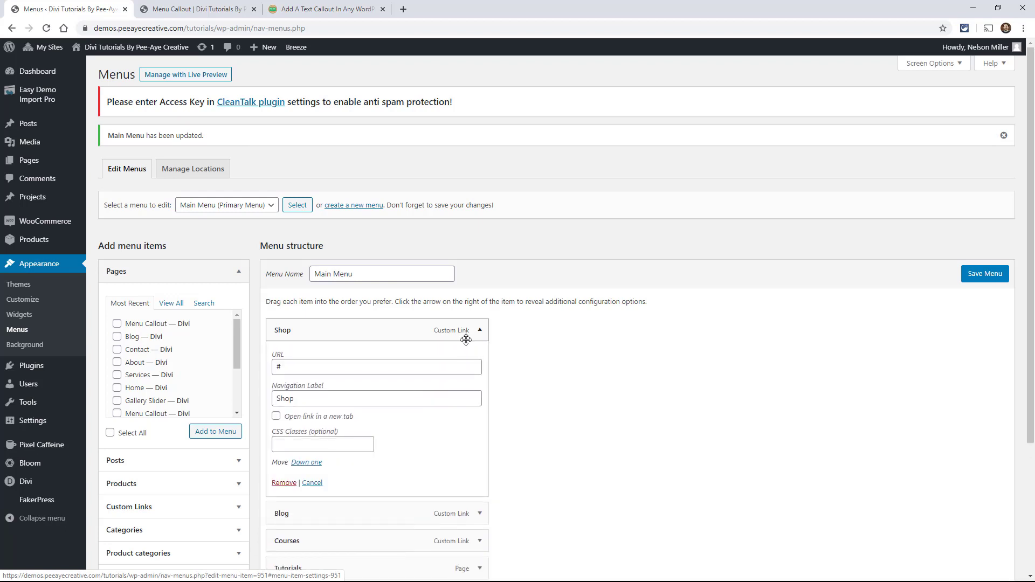
left_click(278, 399)
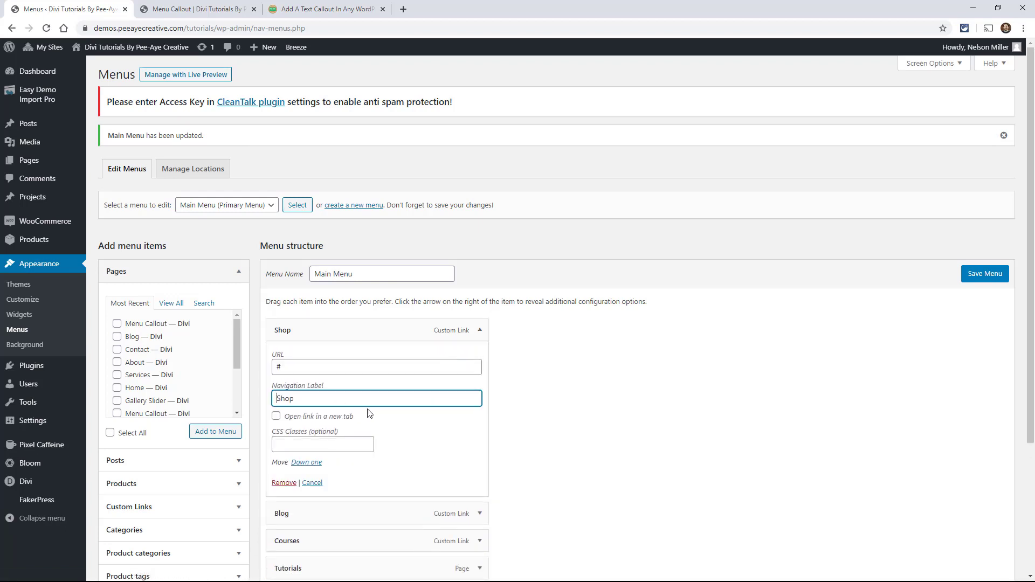
key("ctrl+v")
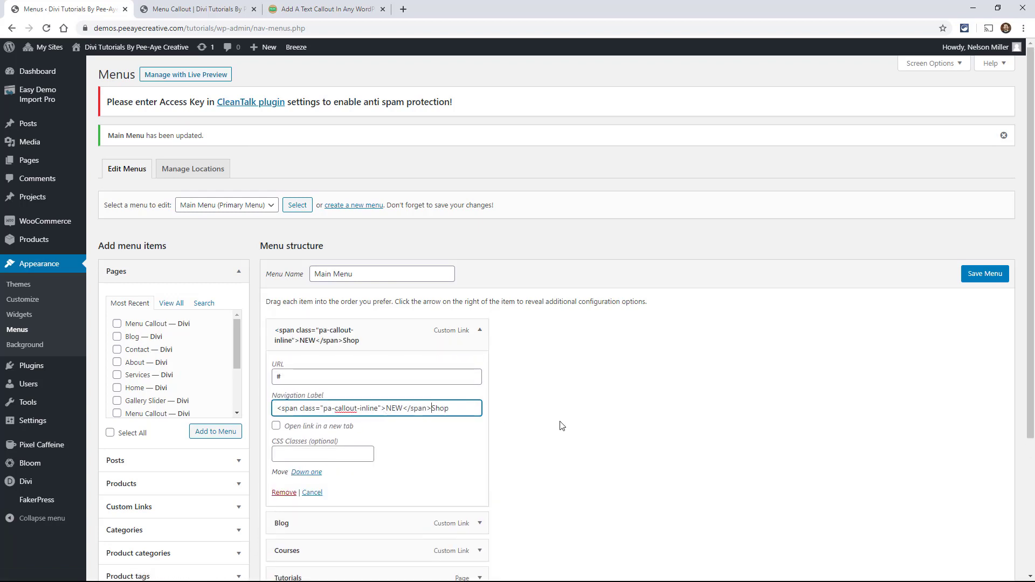
left_click(981, 279)
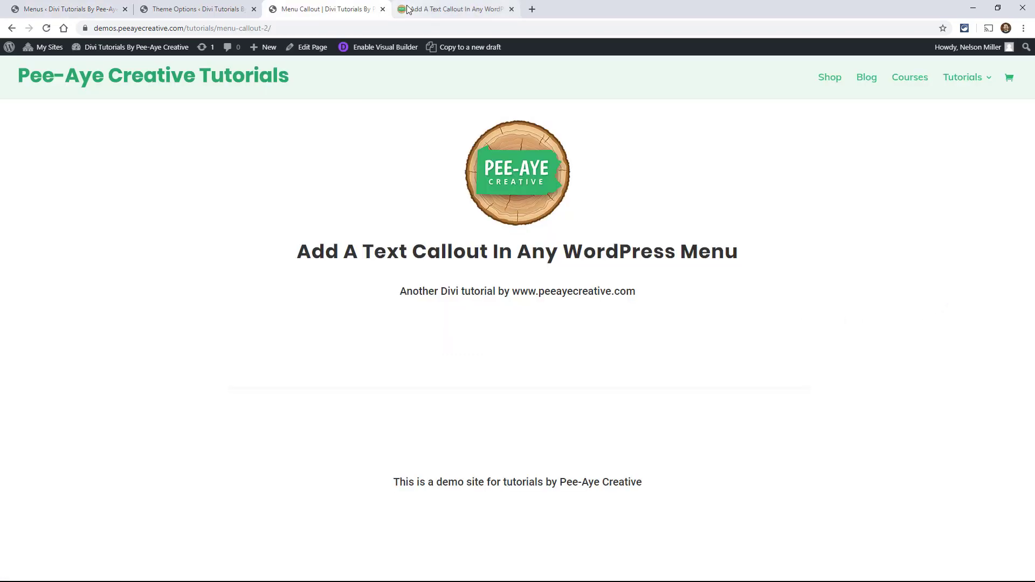
- Copy the .pa-callout-inline CSS snippet from the tutorial article
left_click(408, 9)
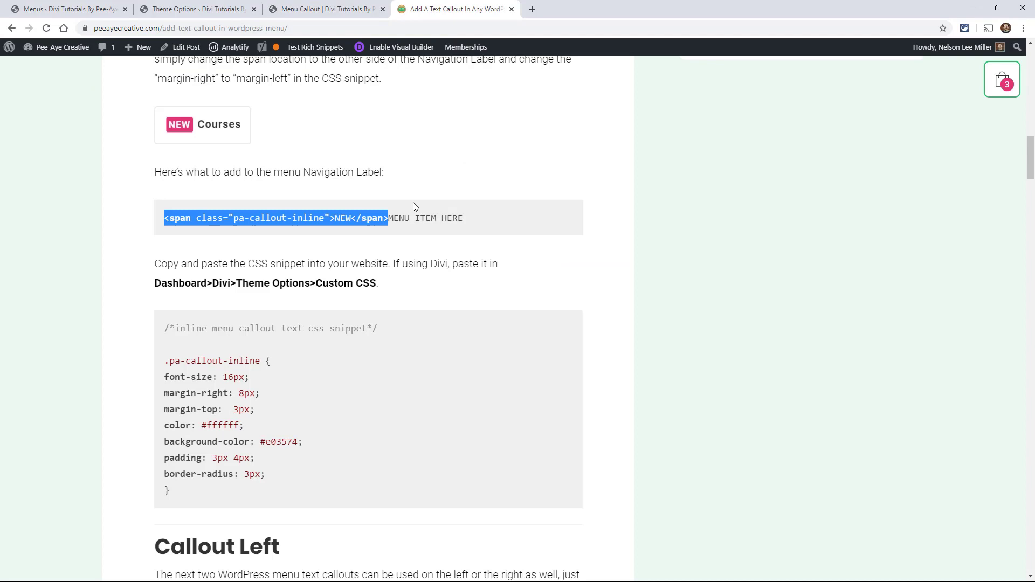
scroll(286, 307, "down", 1)
left_click_drag(177, 438, 157, 294)
key("ctrl+c")
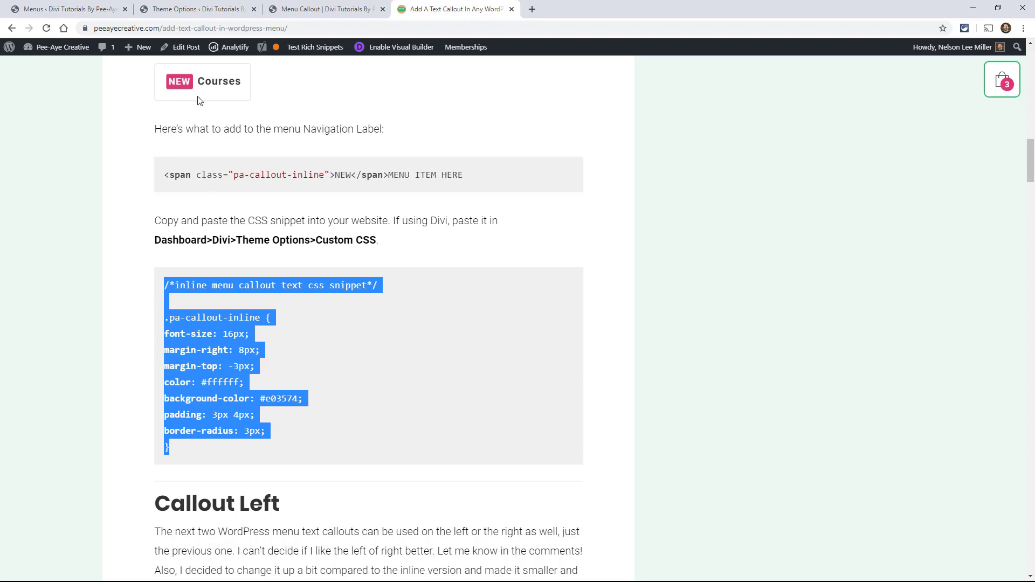
- Paste the snippet into Divi Theme Options' Custom CSS and save the changes
left_click(165, 16)
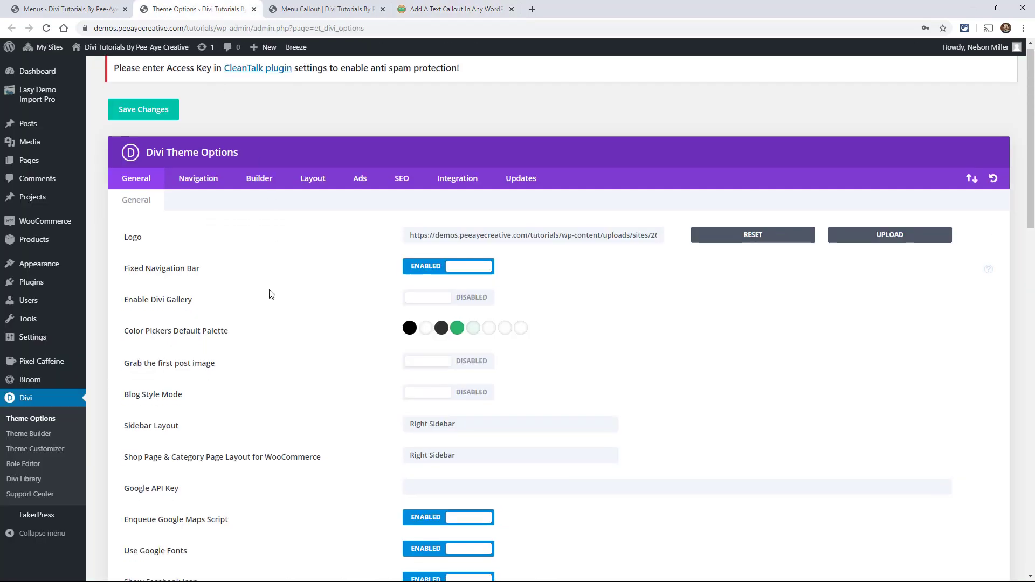
scroll(272, 295, "down", 20)
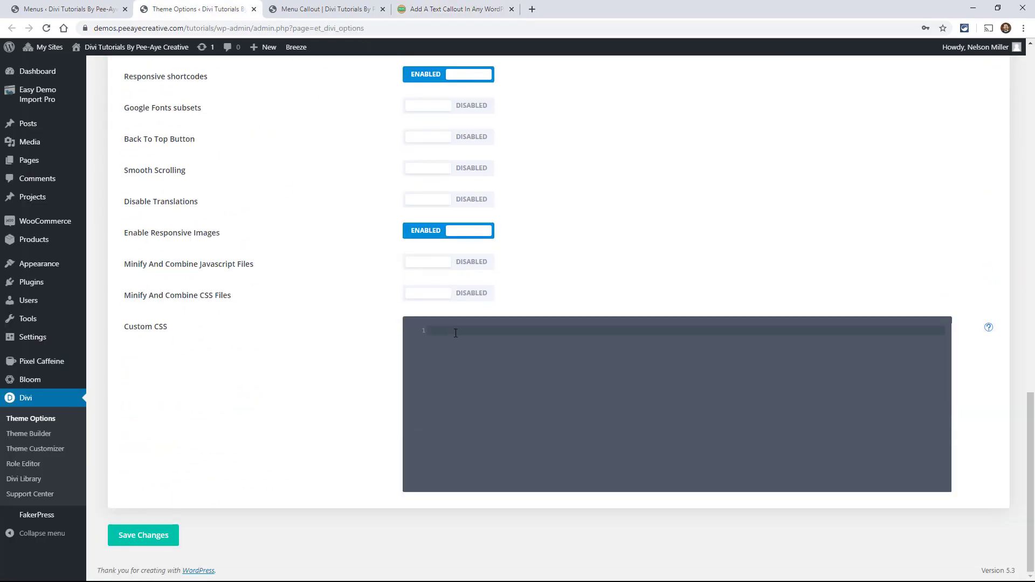
key("ctrl+v")
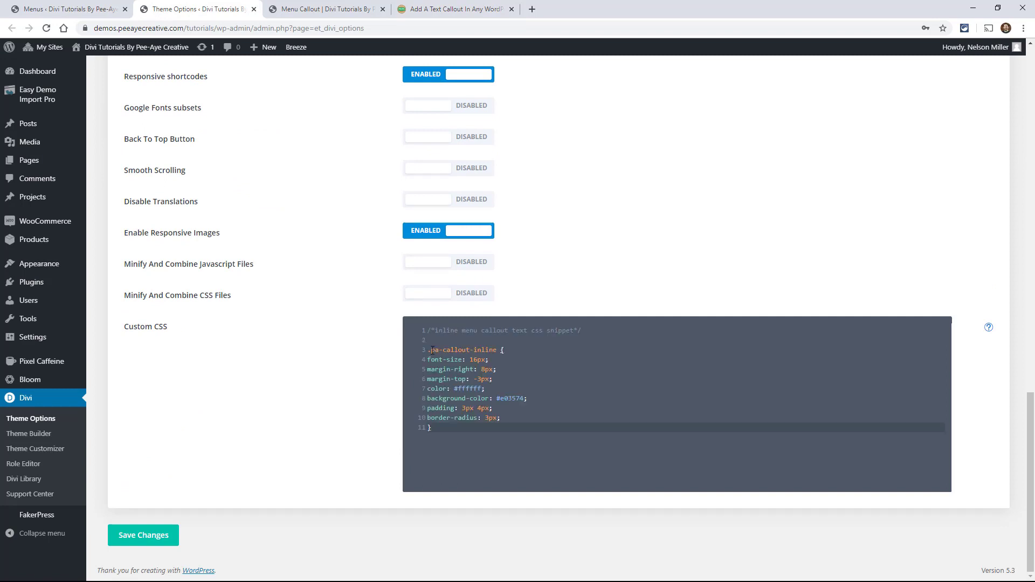
left_click(153, 539)
- Reload the Menu Callout front-end page to confirm Shop's pink NEW badge
left_click(321, 11)
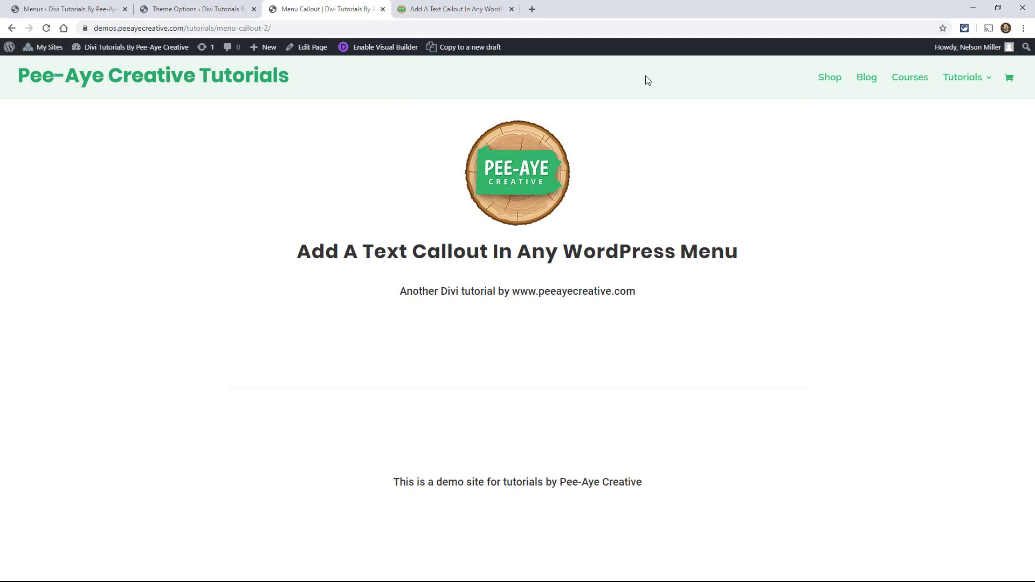
left_click(47, 28)
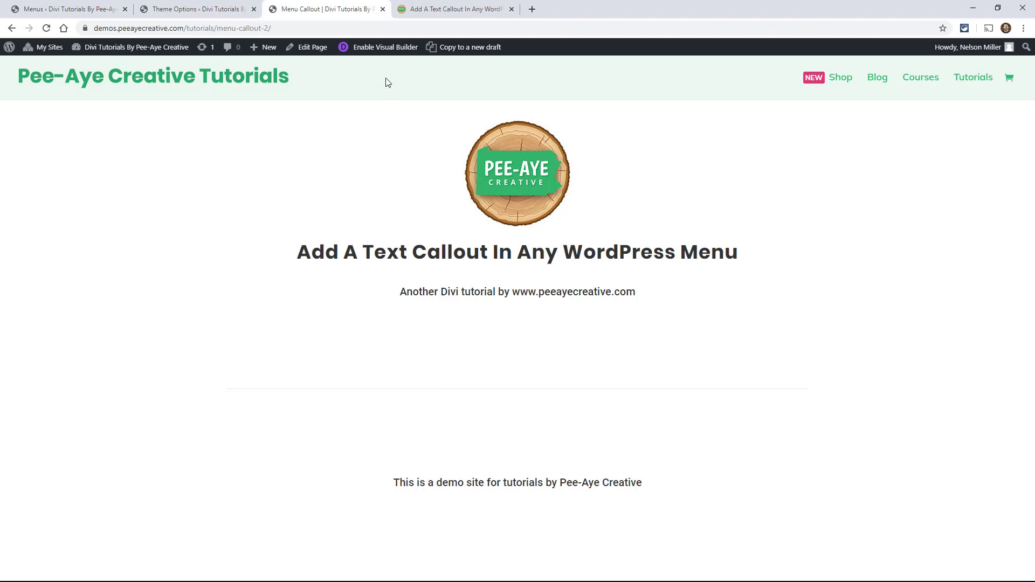
left_click(415, 10)
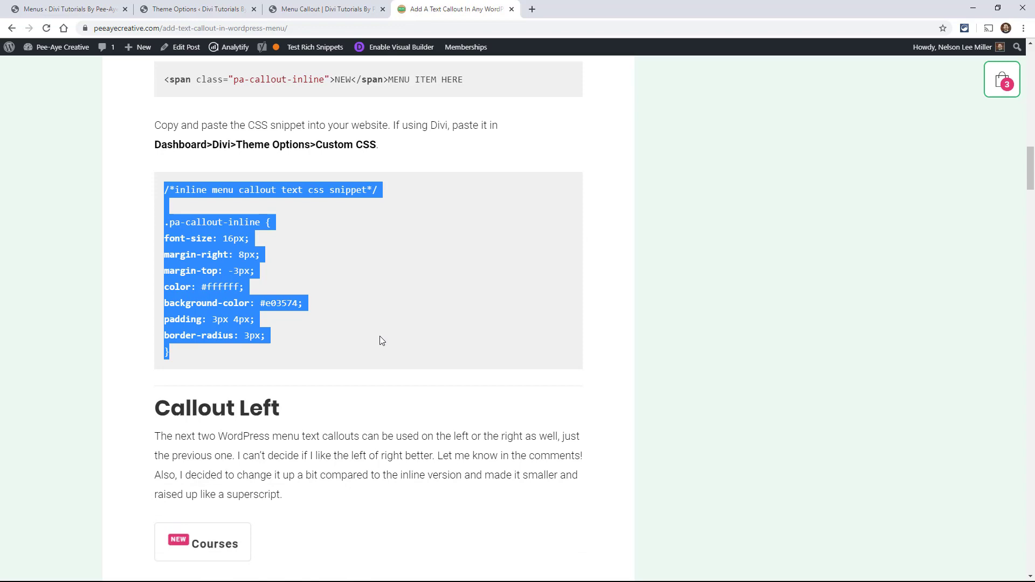
- Copy the pa-callout-left span from 'Callout Left' and paste it before 'Blog' in its Navigation Label
scroll(381, 341, "down", 6)
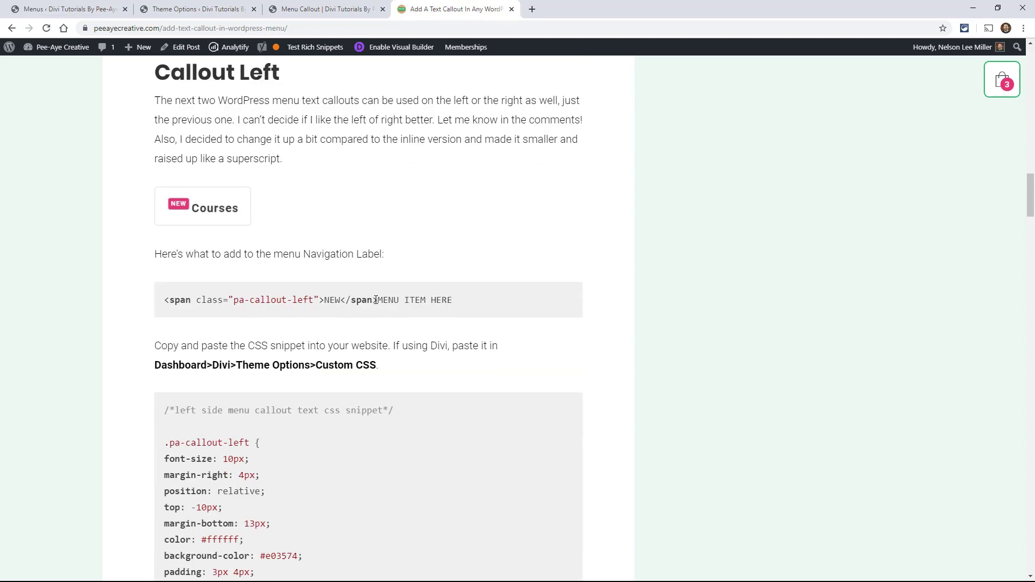
left_click_drag(376, 299, 161, 300)
key("ctrl+c")
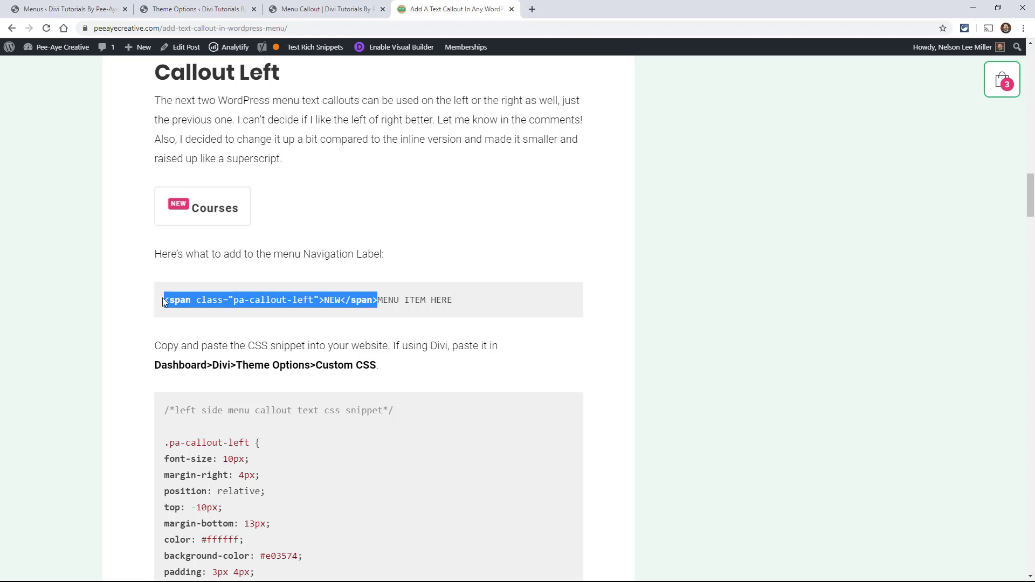
left_click(60, 13)
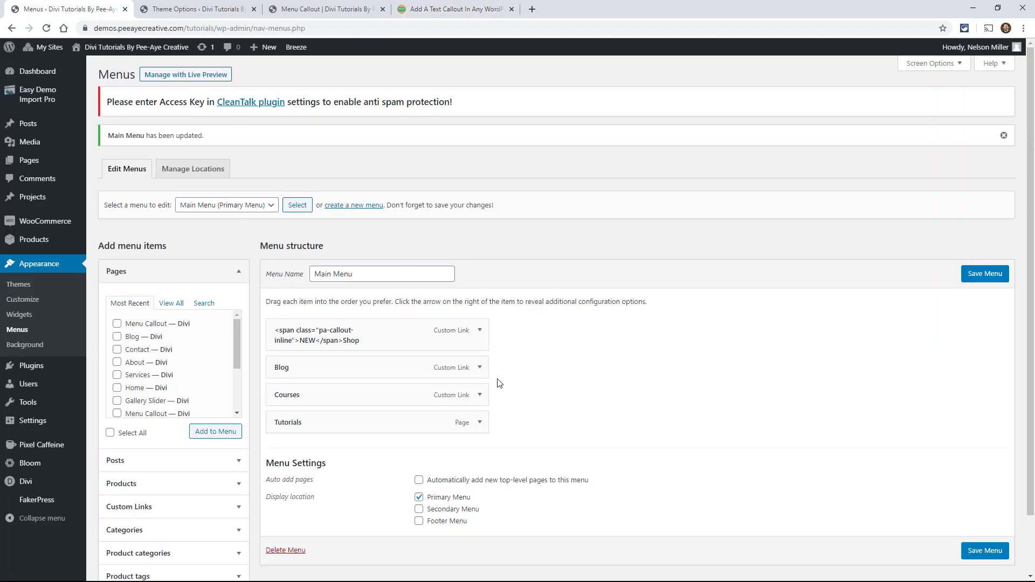
left_click(479, 368)
left_click(277, 435)
key("ctrl+v")
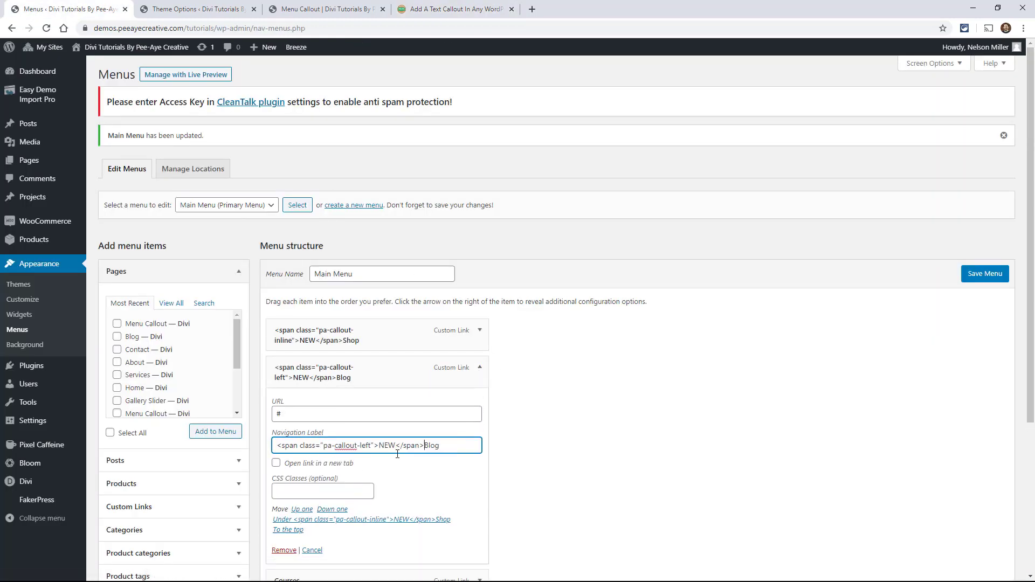
- Save the Main Menu with the new Blog label
left_click(986, 273)
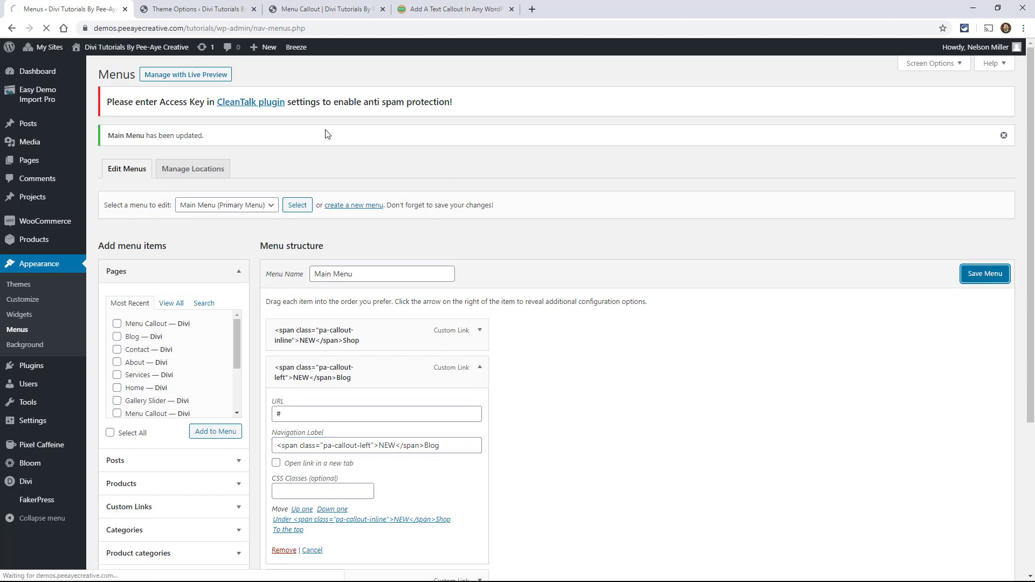
left_click(265, 8)
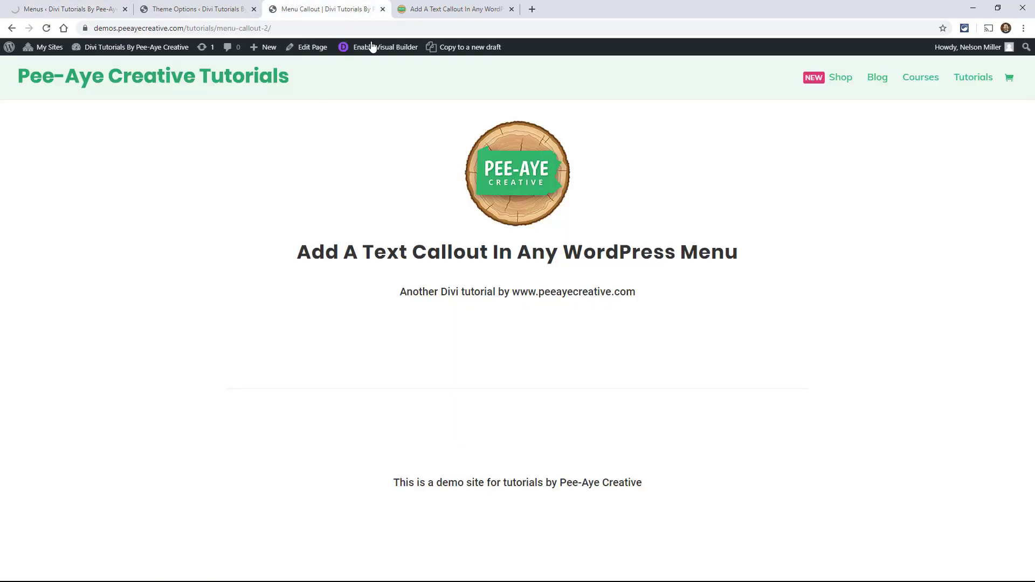
left_click(436, 7)
- Append the .pa-callout-left CSS on a new line in Divi's Custom CSS and save
scroll(420, 342, "down", 3)
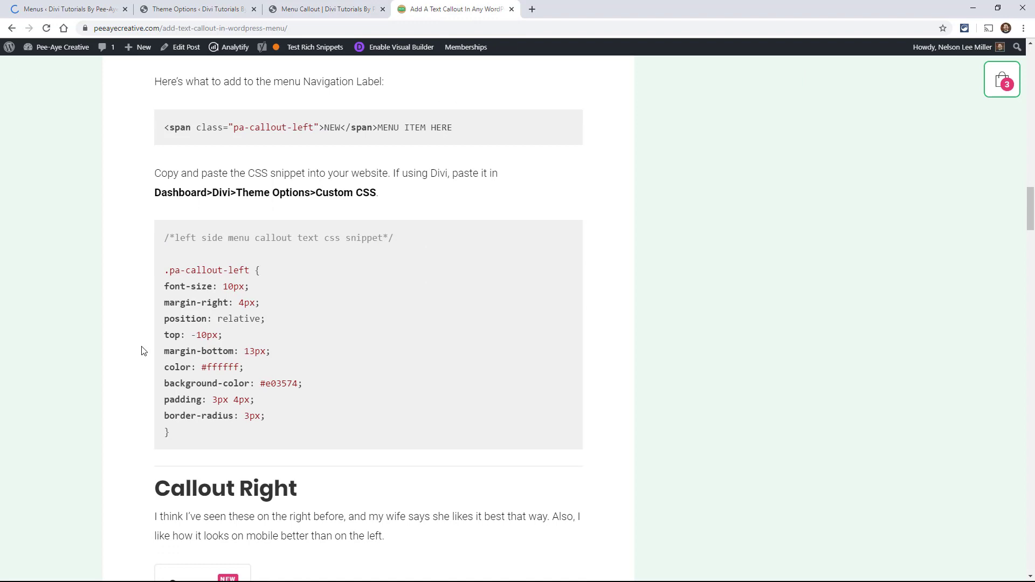
left_click_drag(172, 433, 149, 232)
key("ctrl+c")
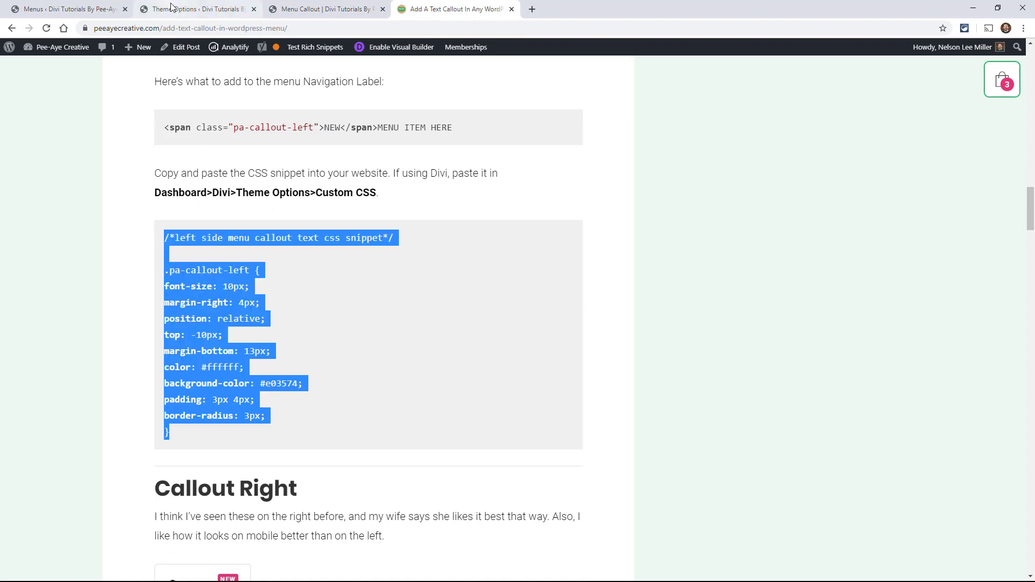
left_click(173, 8)
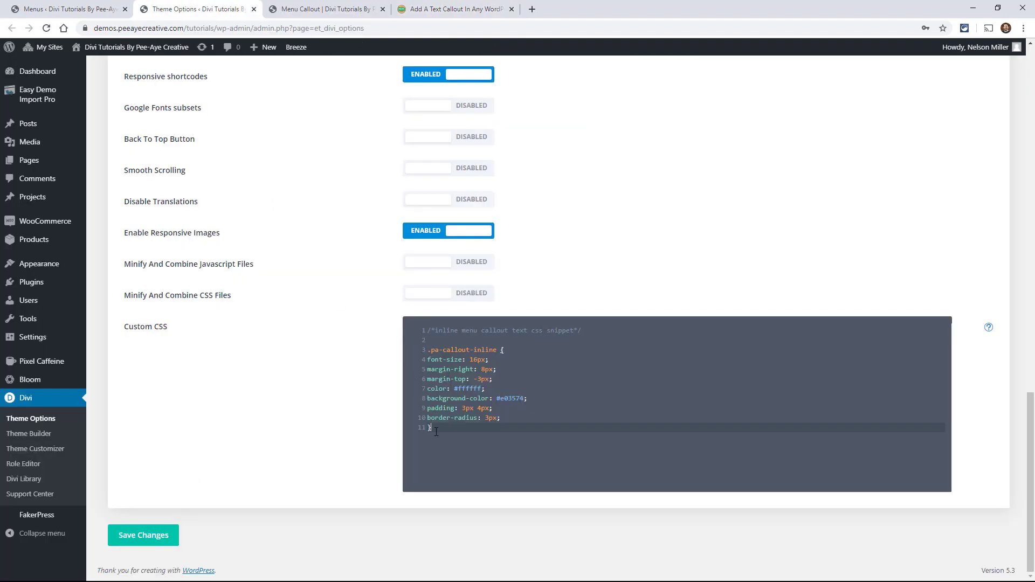
key("Return")
key("Return")
key("ctrl+v")
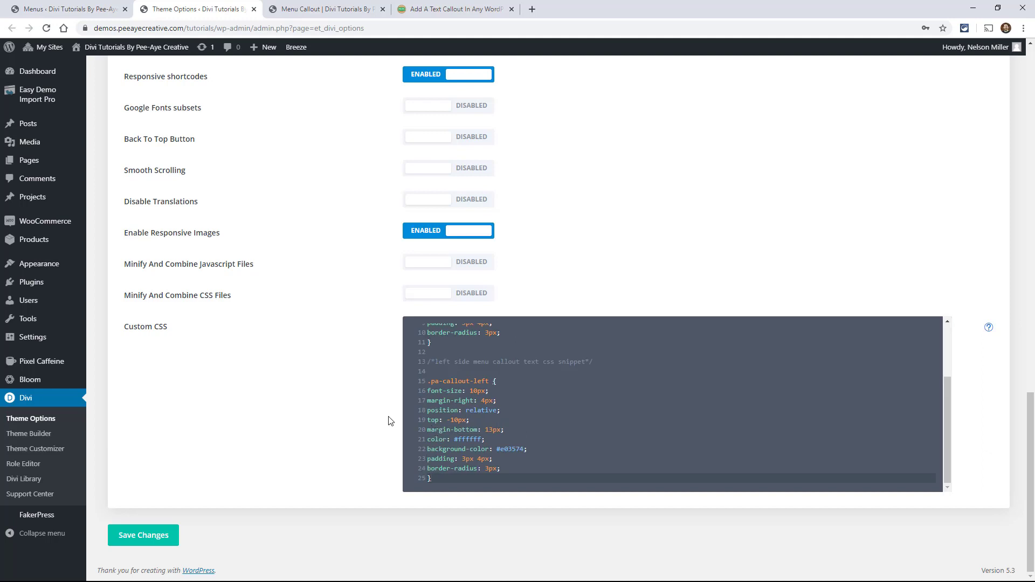
left_click(134, 539)
- Check the live demo menu, where Blog now shows its raised NEW callout
left_click(290, 11)
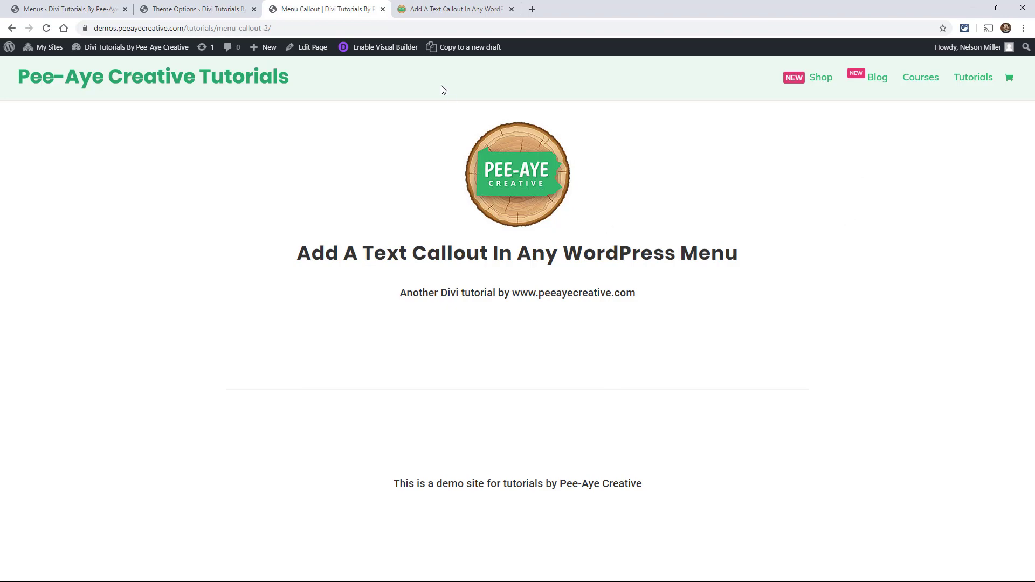
left_click(450, 15)
- Set the Courses label to Courses<span class="pa-callout-right">NEW</span> and save the menu
scroll(434, 336, "down", 6)
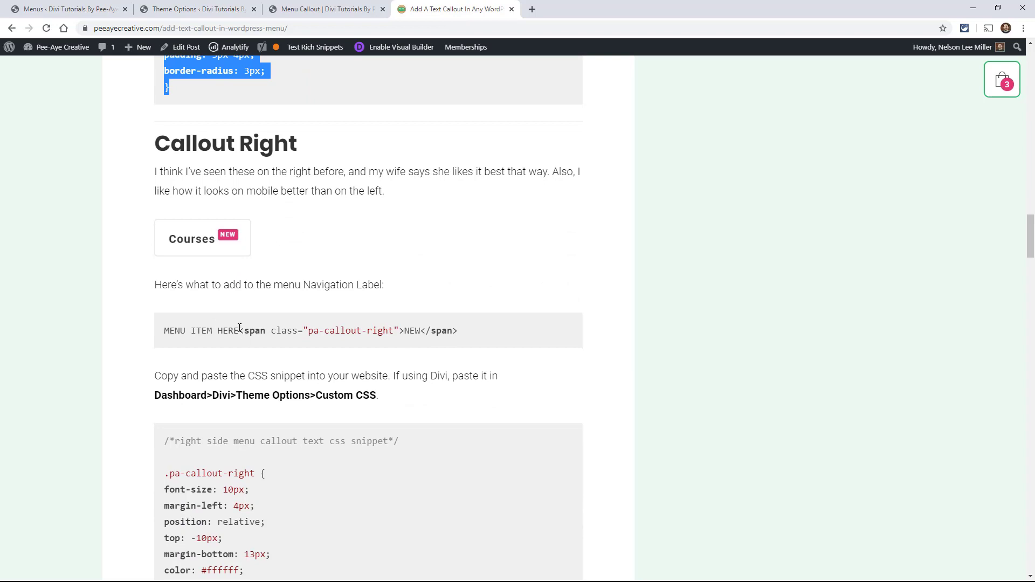
left_click_drag(241, 331, 467, 344)
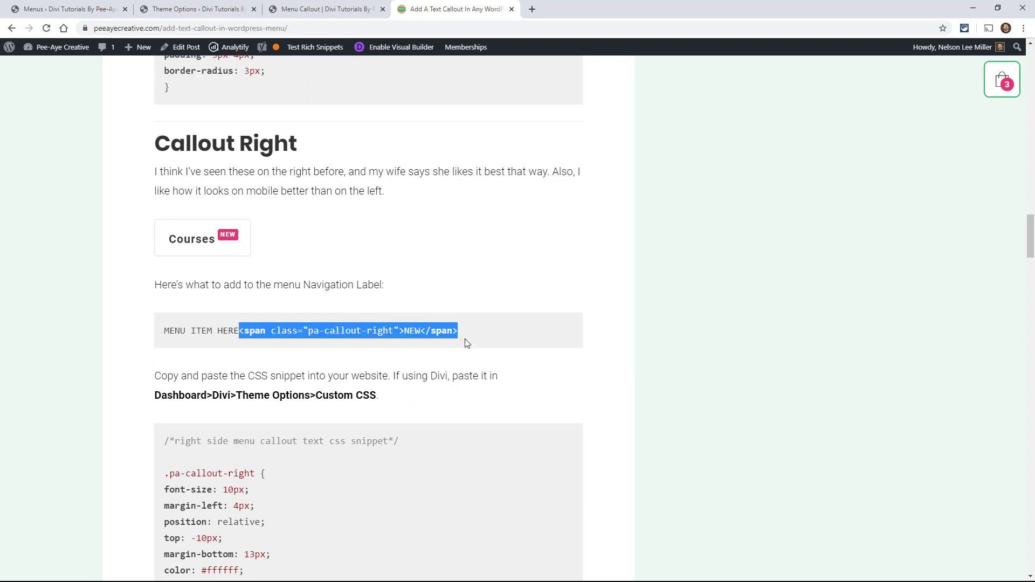
left_click(63, 9)
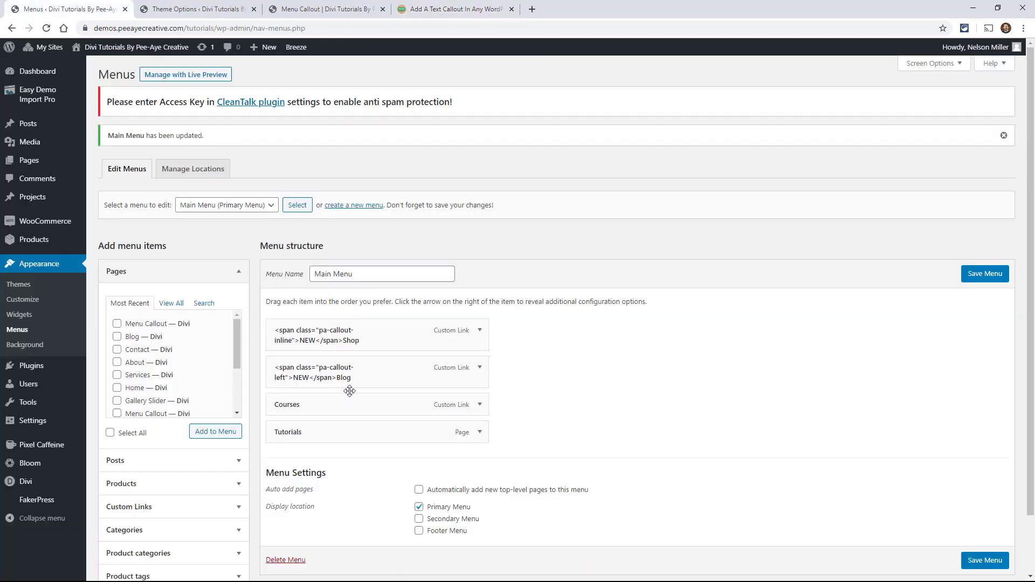
left_click(479, 405)
left_click(474, 472)
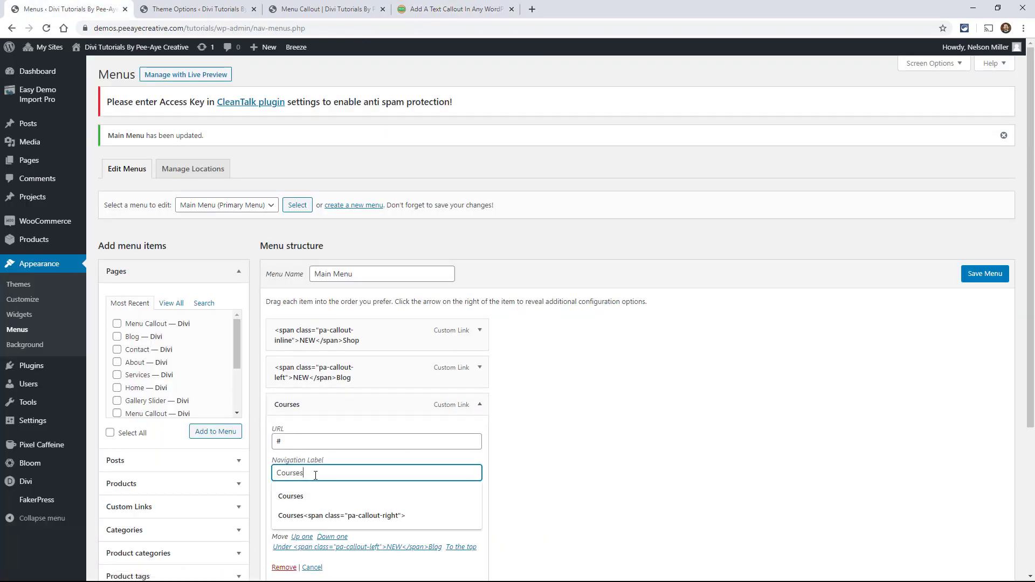
left_click(475, 511)
left_click(984, 274)
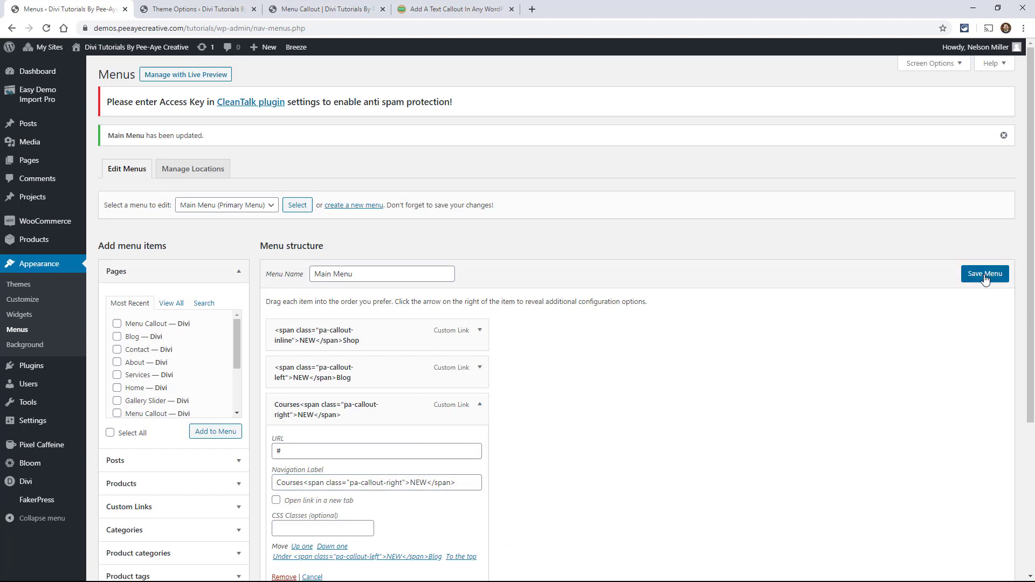
left_click(430, 10)
- Append the .pa-callout-right CSS (margin-left 4px, background #e03574) to Divi's Custom CSS and save
scroll(464, 348, "down", 5)
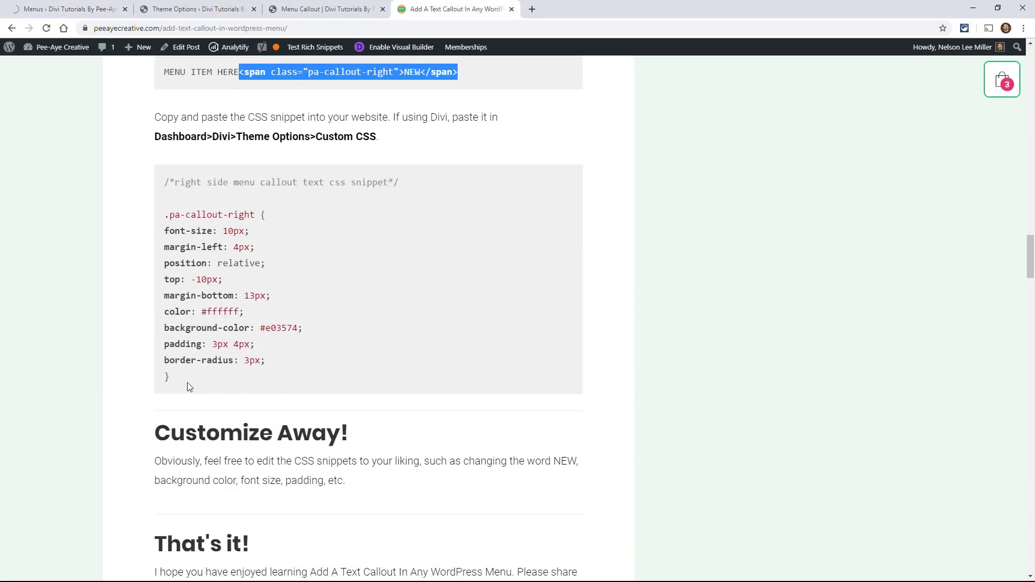
left_click_drag(188, 380, 150, 185)
key("ctrl+c")
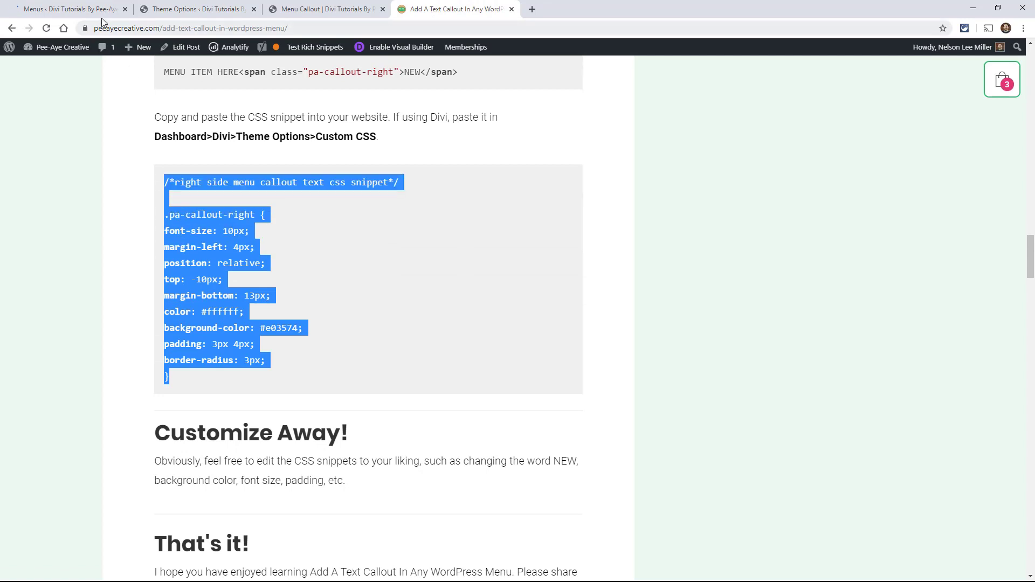
left_click(158, 9)
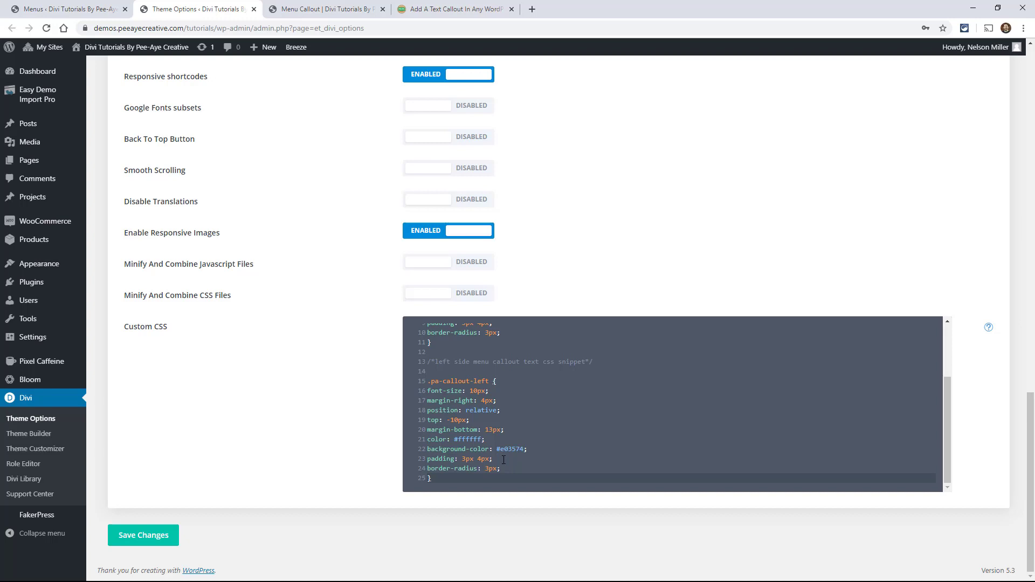
key("Return")
key("Return")
key("Return")
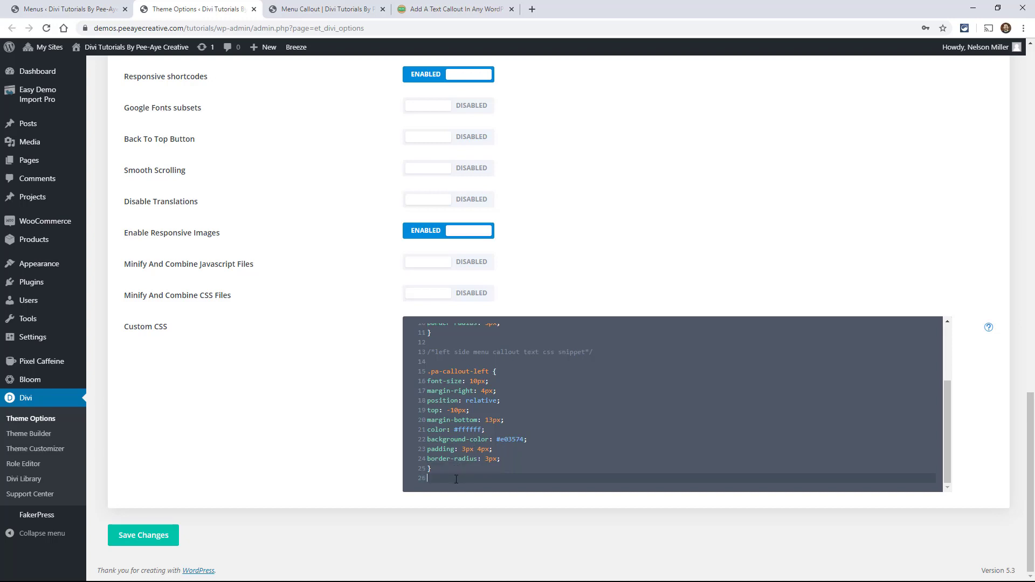
key("ctrl+v")
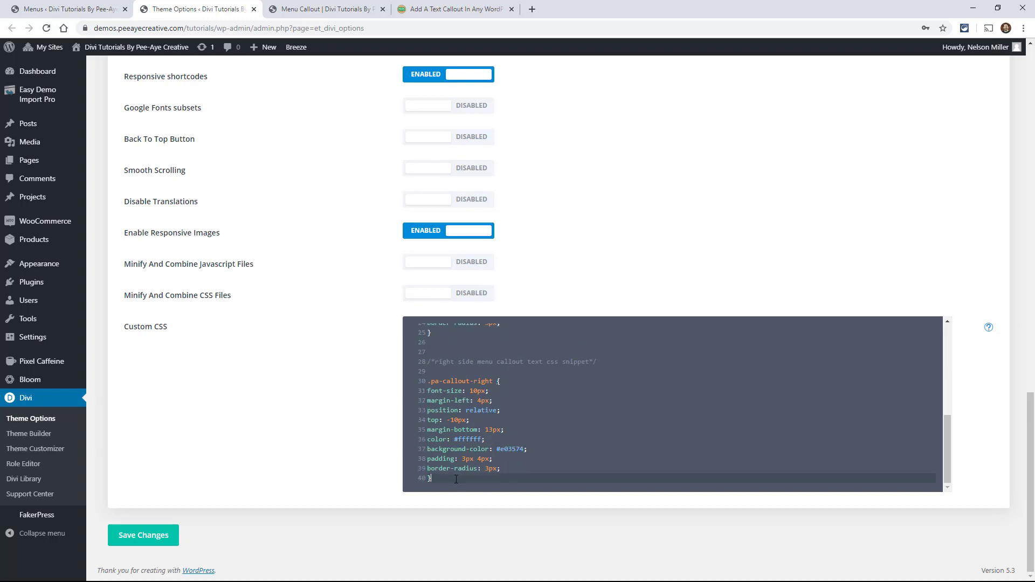
left_click(137, 535)
scroll(467, 424, "up", 3)
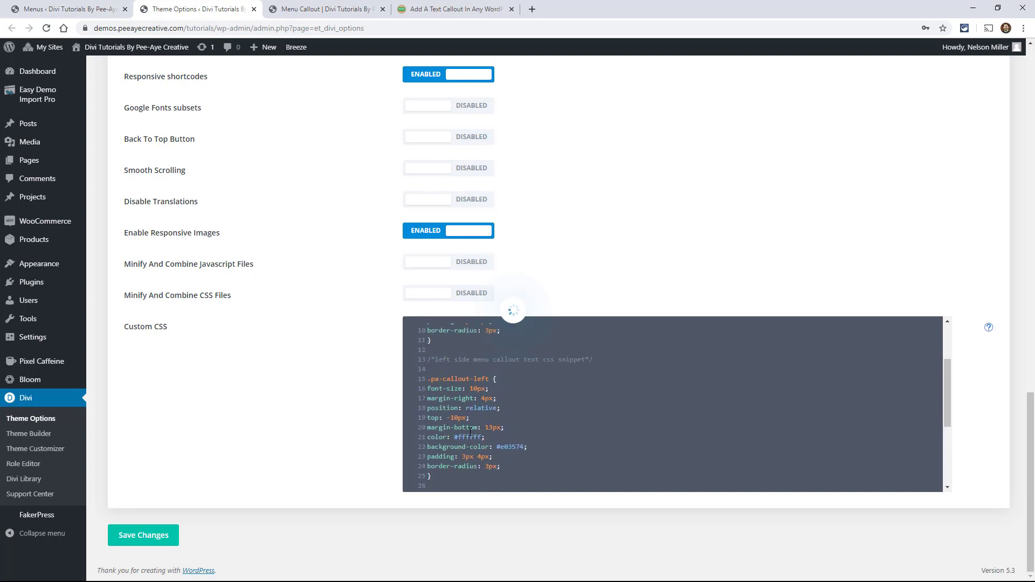
scroll(467, 427, "down", 3)
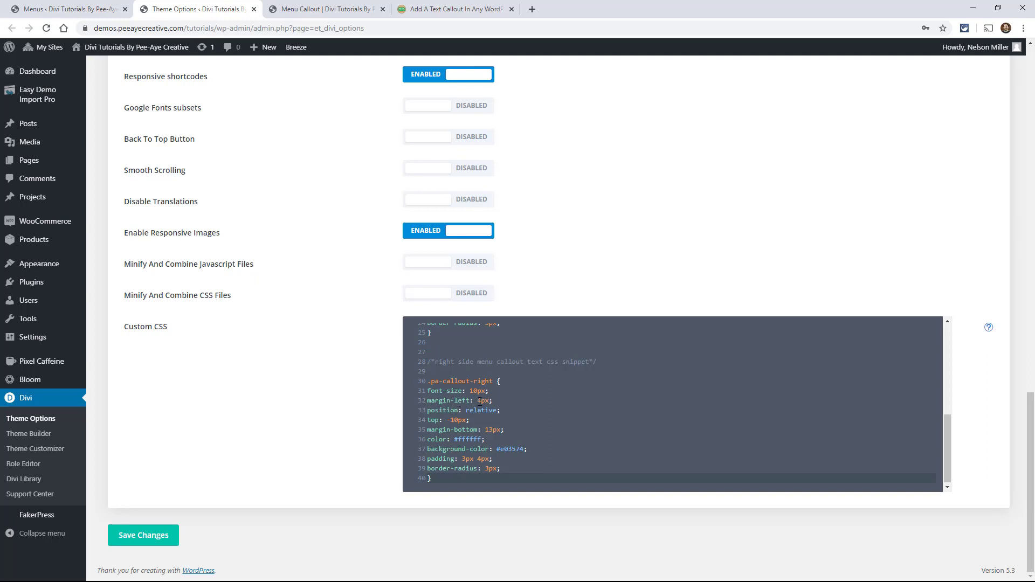
left_click(479, 401)
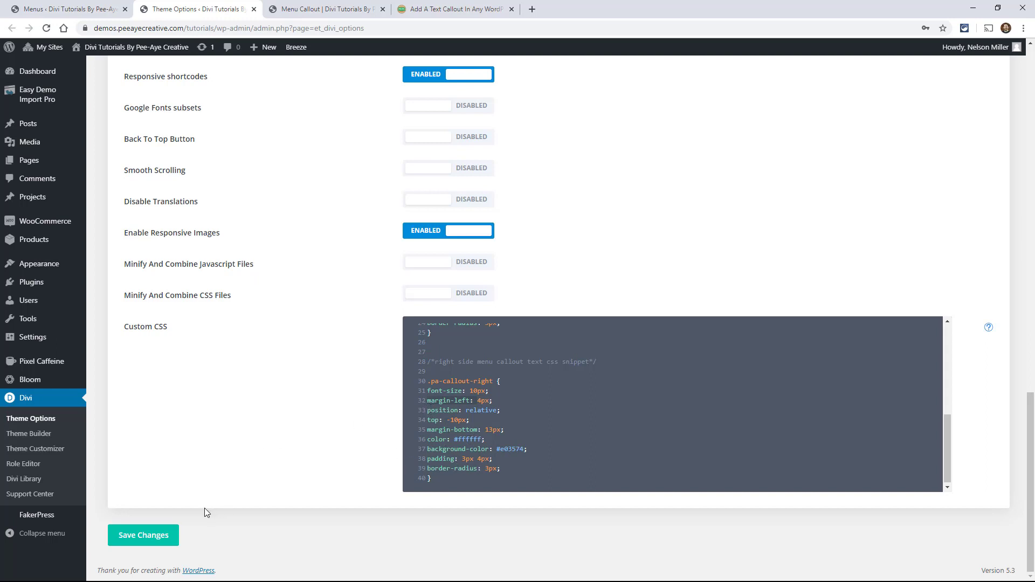
- Reload the demo page to check the Courses NEW badge, then return to the tutorial's top
left_click(324, 9)
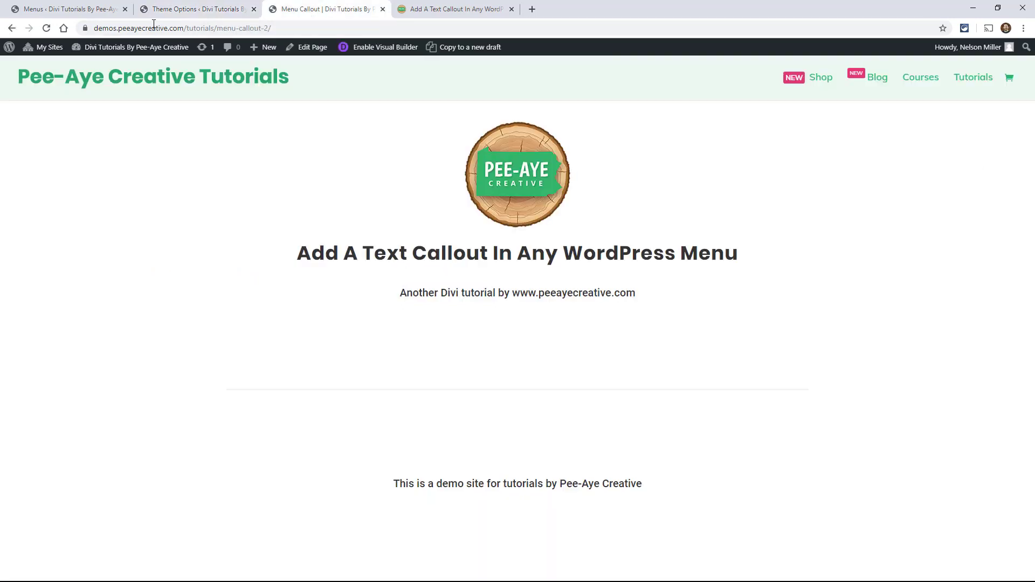
left_click(46, 28)
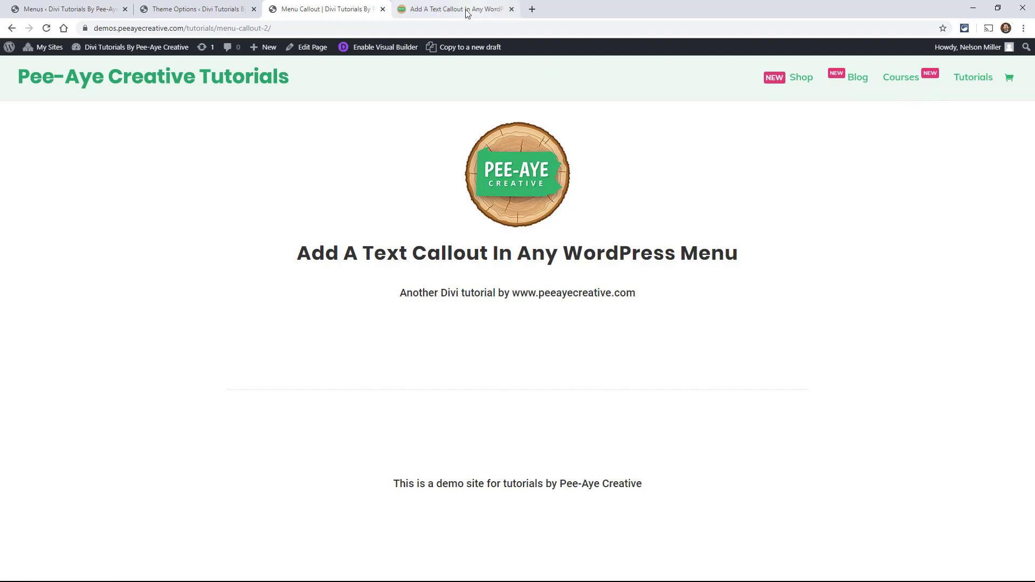
left_click(484, 9)
scroll(697, 295, "up", 8)
scroll(700, 304, "up", 15)
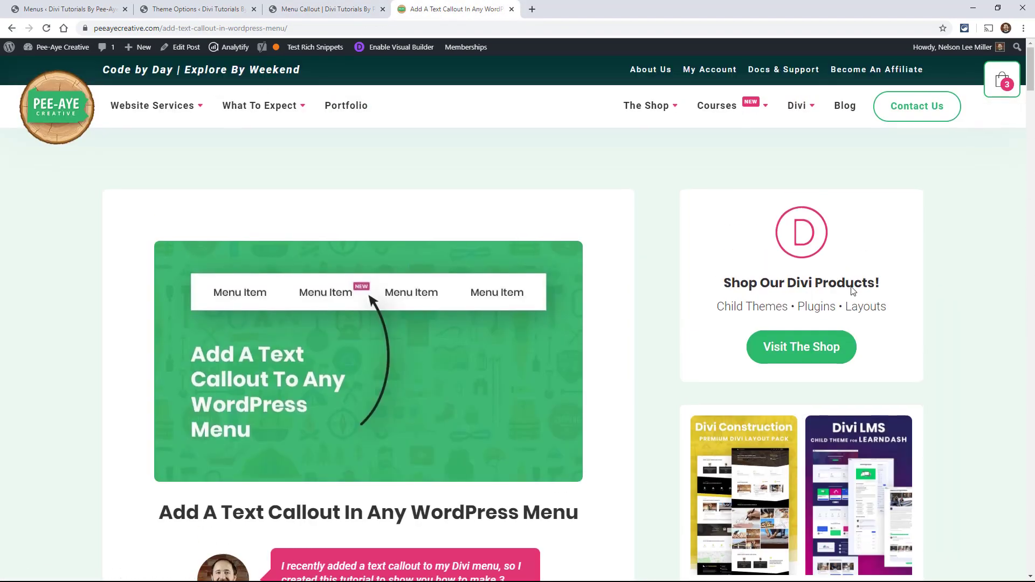
mouse_move(804, 104)
scroll(618, 281, "down", 20)
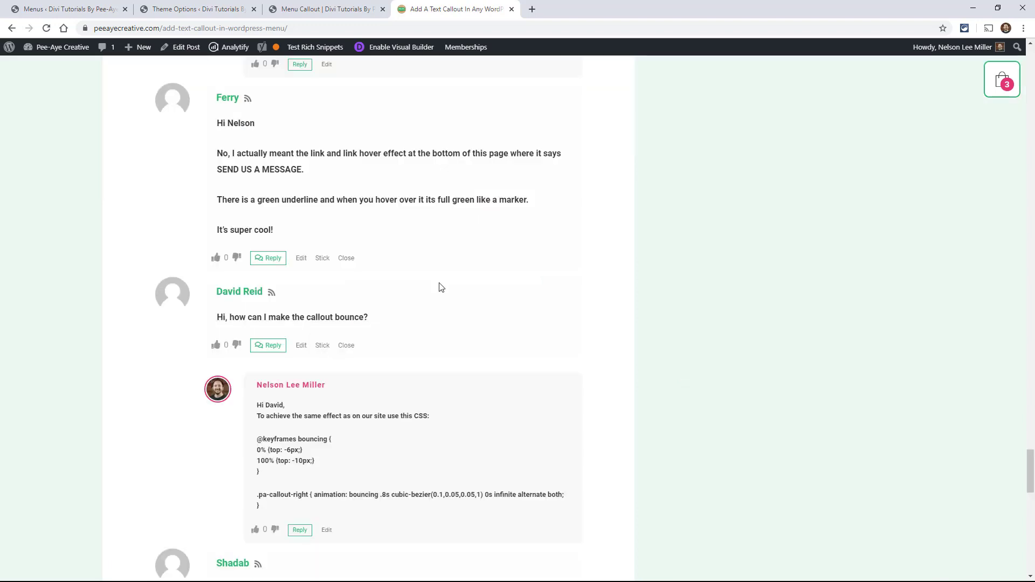
scroll(440, 289, "down", 4)
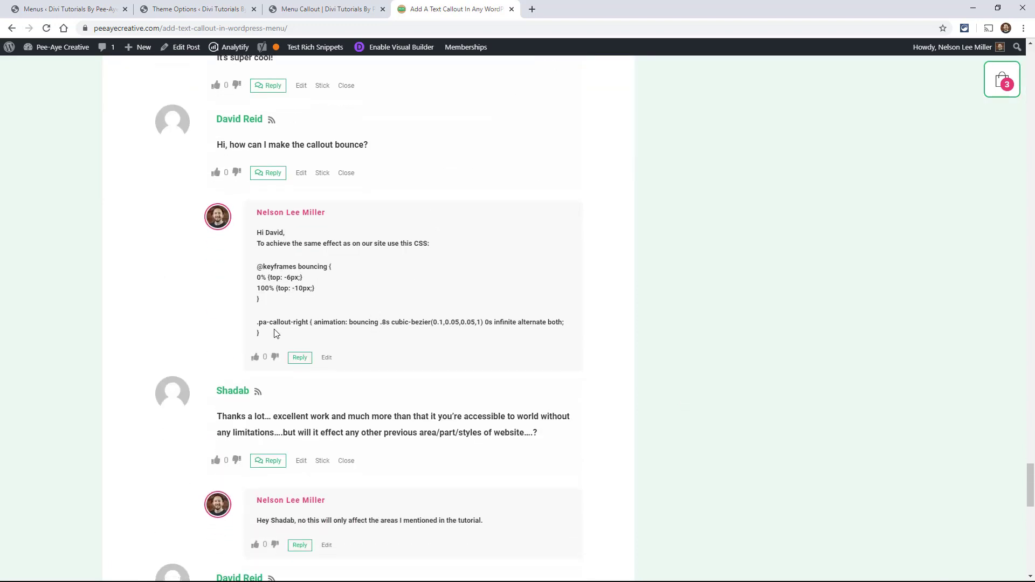
left_click_drag(271, 338, 253, 273)
key("ctrl+c")
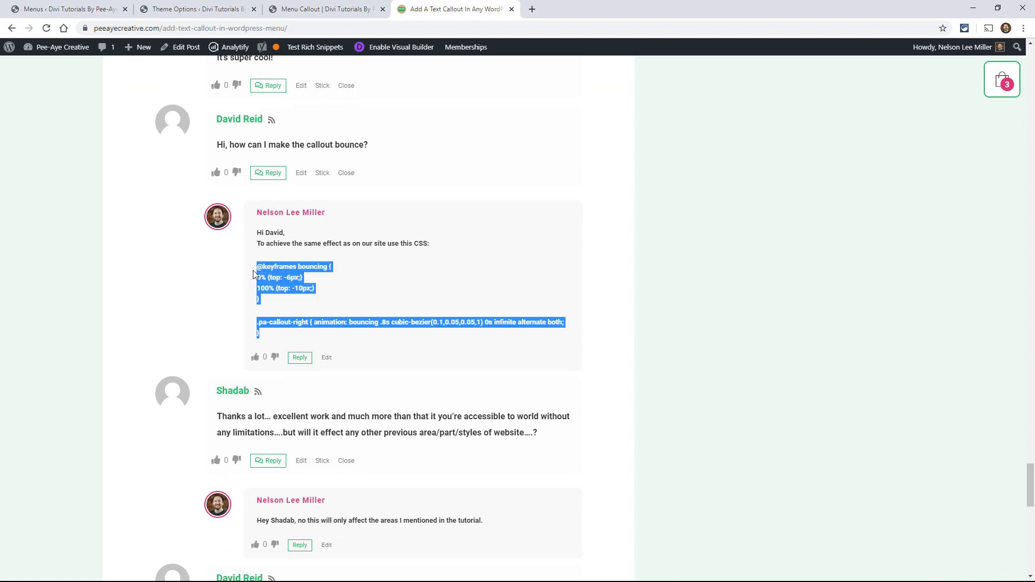
left_click(169, 16)
left_click(457, 477)
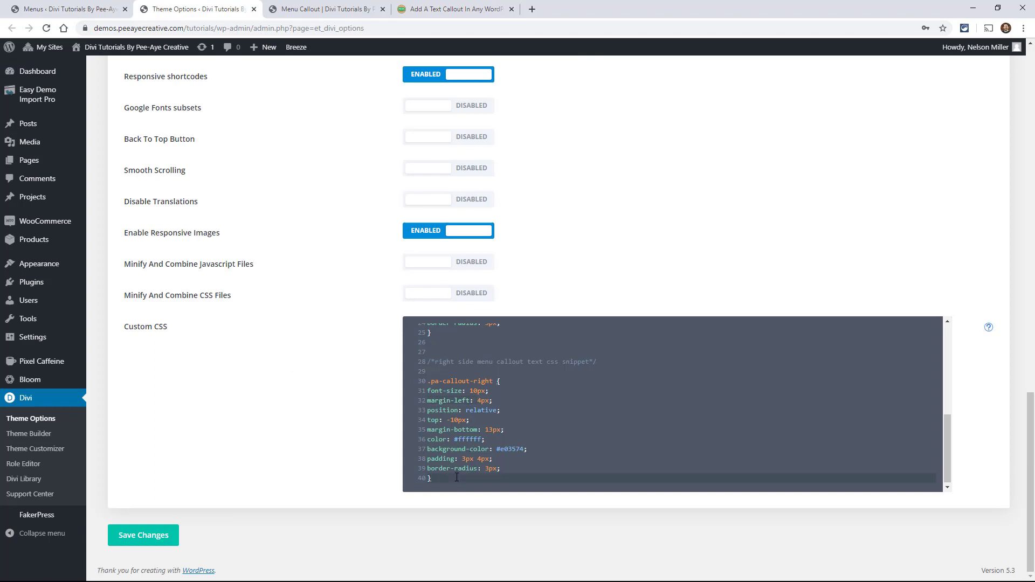
key("Return")
key("Return")
key("Return")
key("ctrl+v")
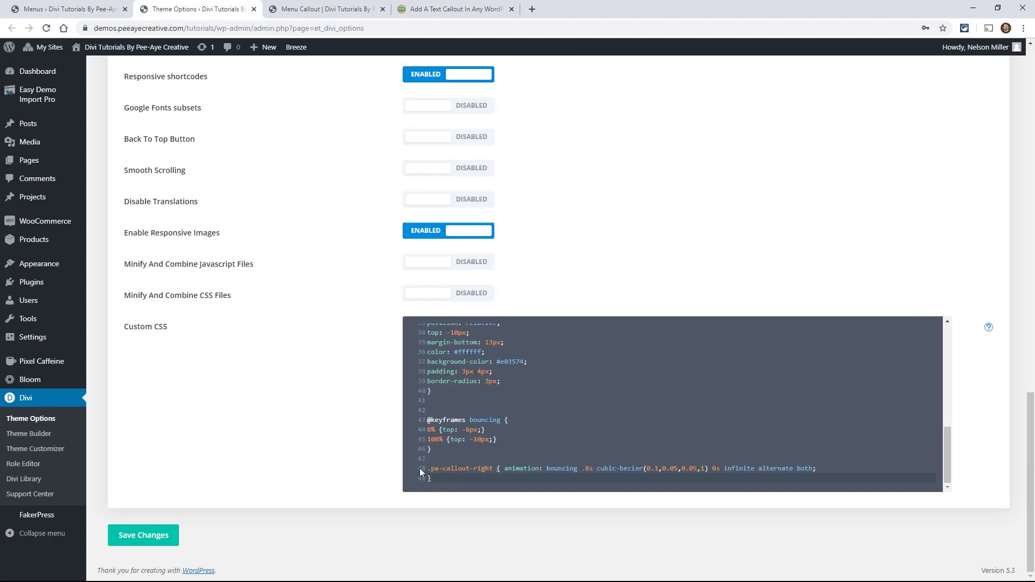
left_click(141, 536)
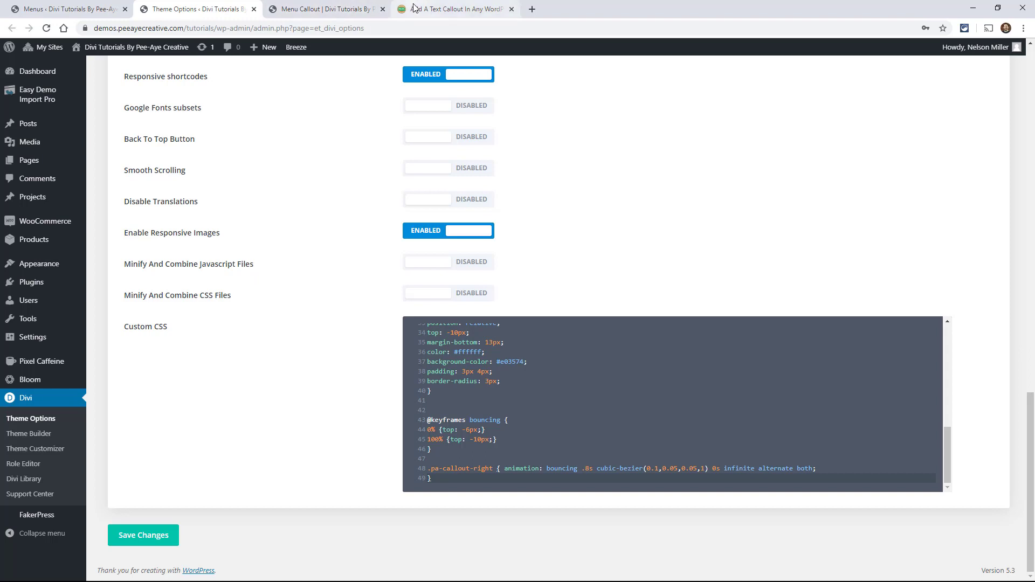
left_click(450, 9)
left_click(323, 9)
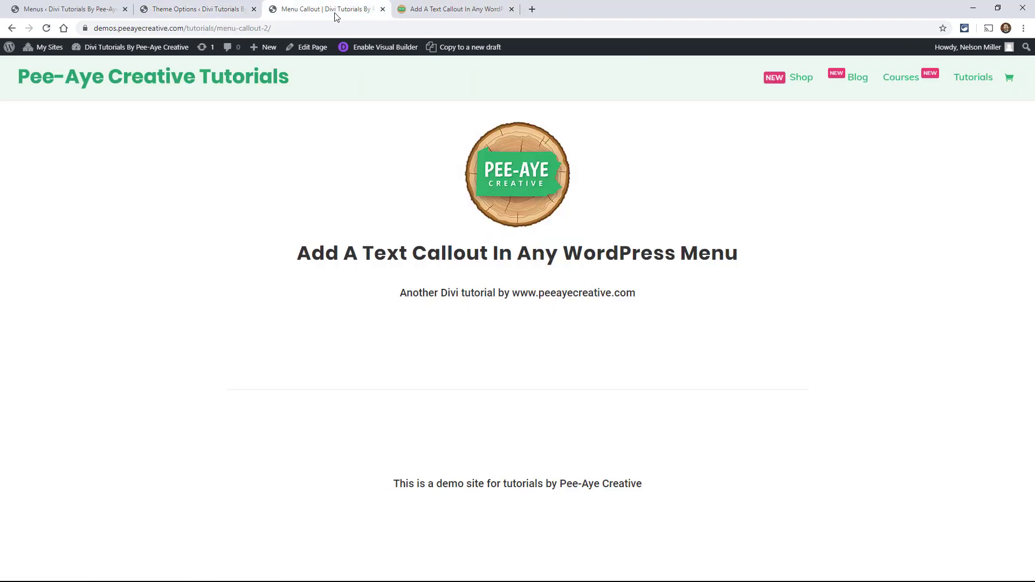
- Reload the Menu Callout demo page to see the Courses NEW badge bounce
left_click(47, 31)
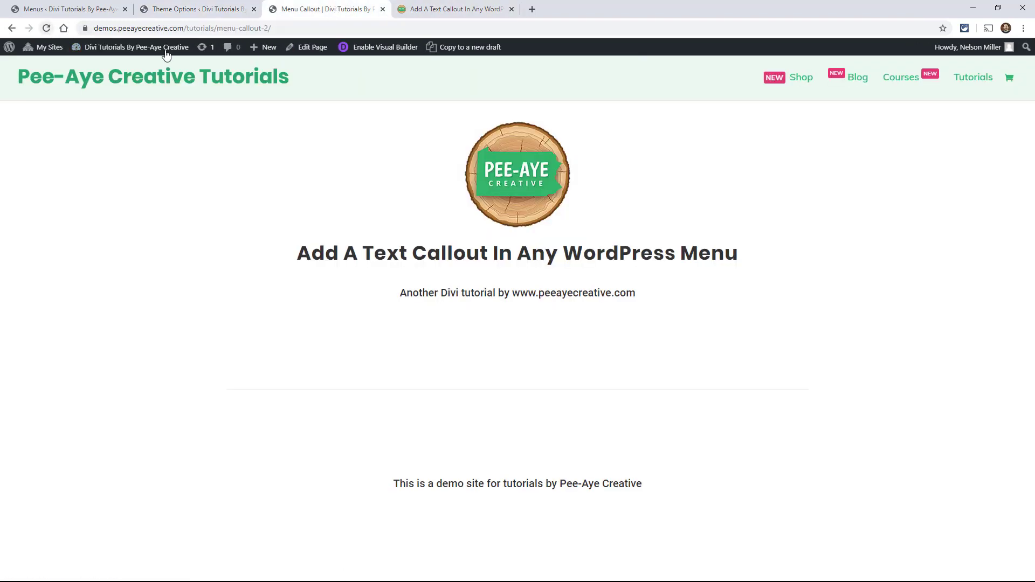